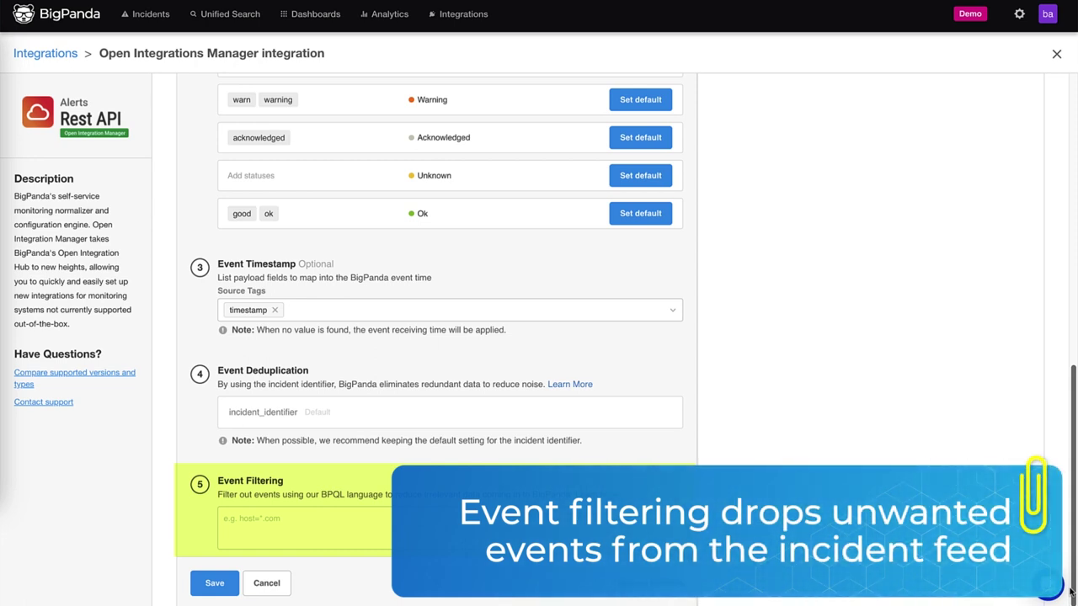
Close the integration setup and start a new Alert Enrichment tag named env-service
{"action": "left_click", "coordinate": [1055, 55]}
{"action": "left_click", "coordinate": [1019, 16]}
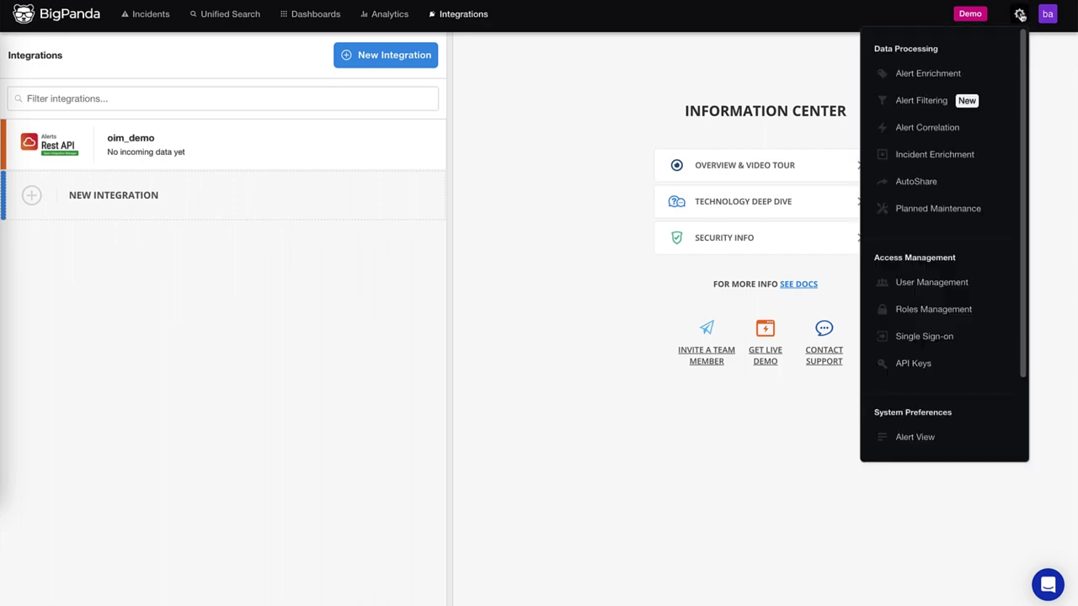
{"action": "left_click", "coordinate": [924, 73]}
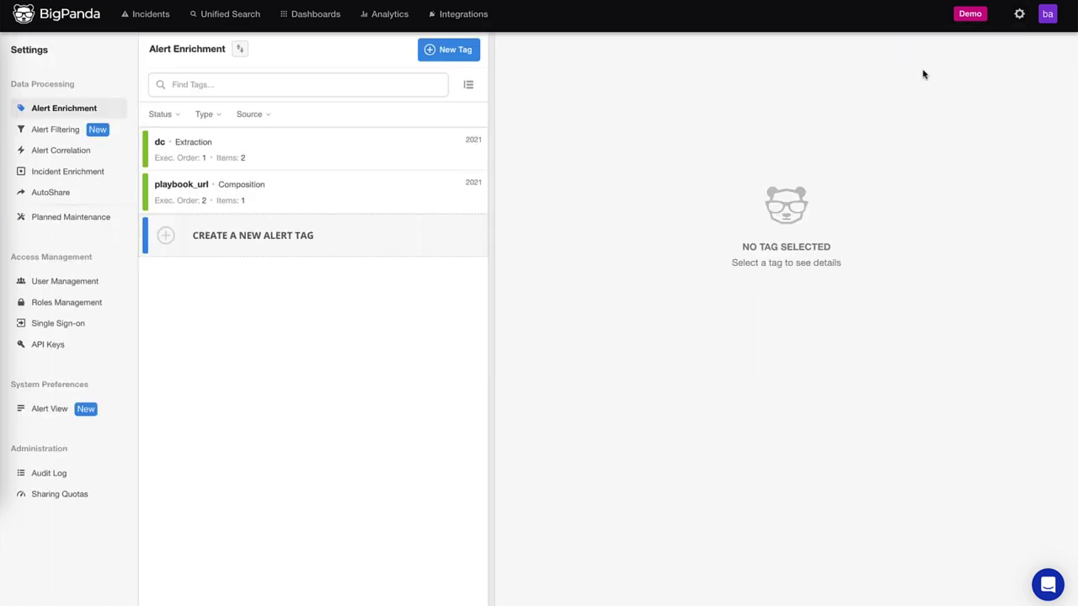
{"action": "left_click", "coordinate": [450, 59]}
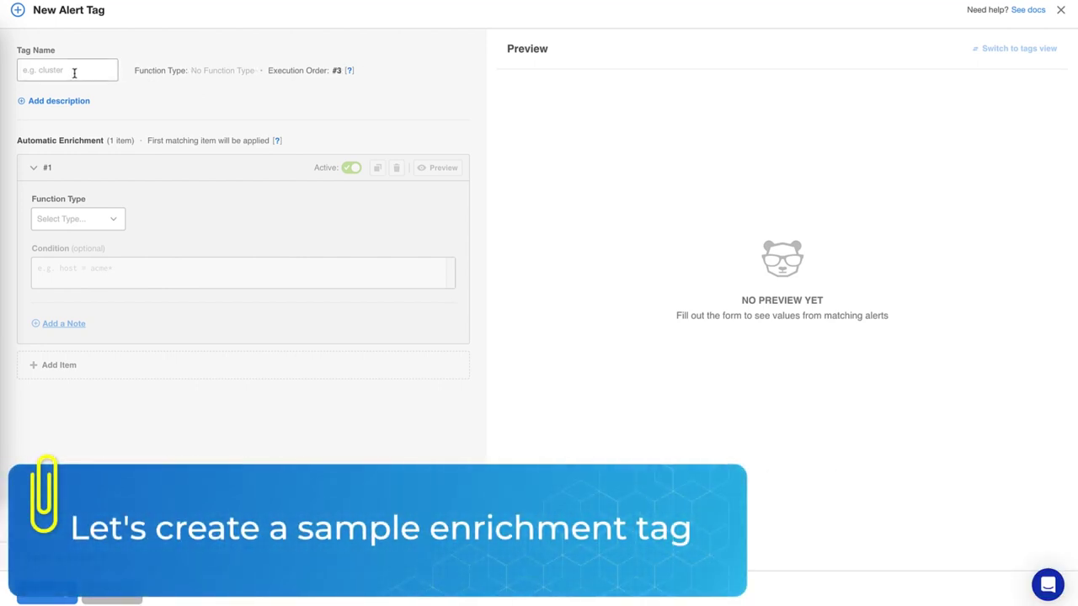
{"action": "left_click", "coordinate": [74, 73]}
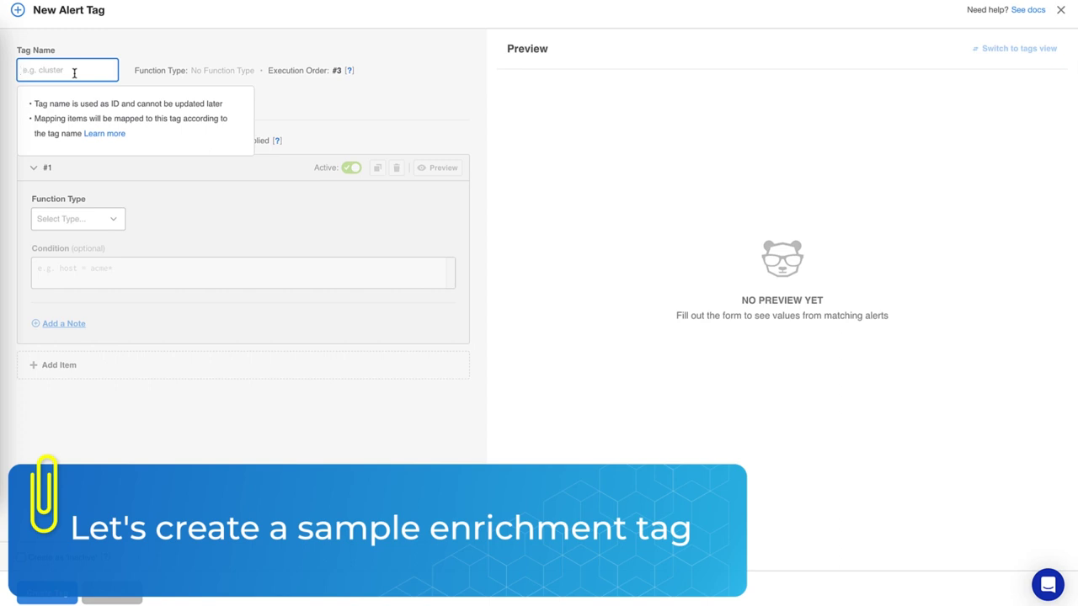
{"action": "type", "text": "en"}
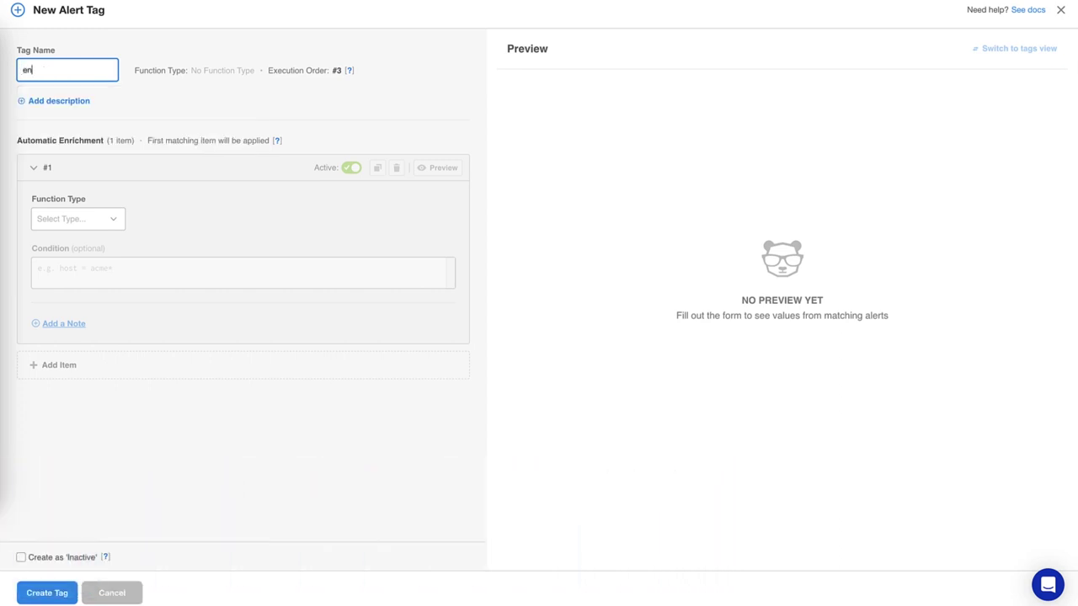
{"action": "type", "text": "v-service"}
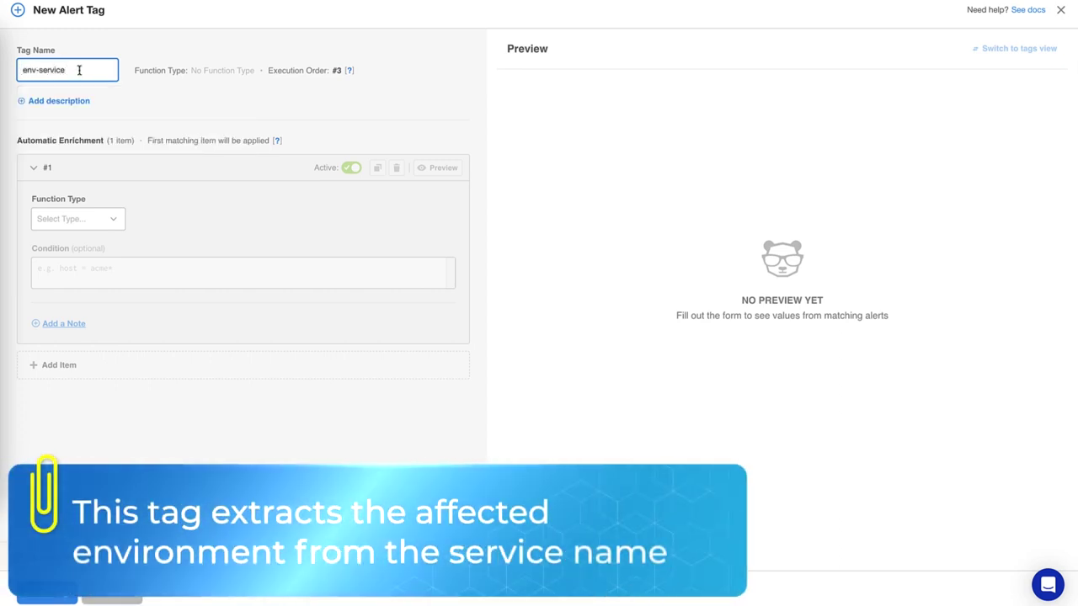
Set the enrichment item's function type to Extraction, with All Systems as source system and service as source tag
{"action": "left_click", "coordinate": [72, 214]}
{"action": "left_click", "coordinate": [61, 264]}
{"action": "left_click", "coordinate": [76, 327]}
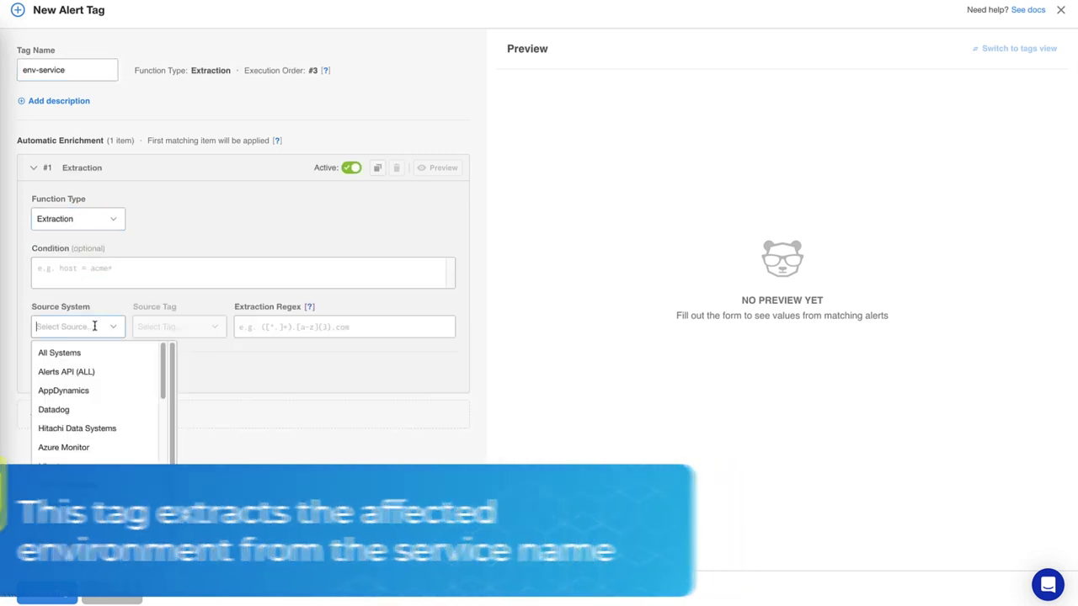
{"action": "left_click", "coordinate": [64, 351]}
{"action": "left_click", "coordinate": [179, 327]}
{"action": "type", "text": "ser"}
{"action": "left_click", "coordinate": [189, 371]}
Set the extraction regex to (.+-.+)-.+ and create the tag after previewing it on sample alerts
{"action": "left_click", "coordinate": [276, 328]}
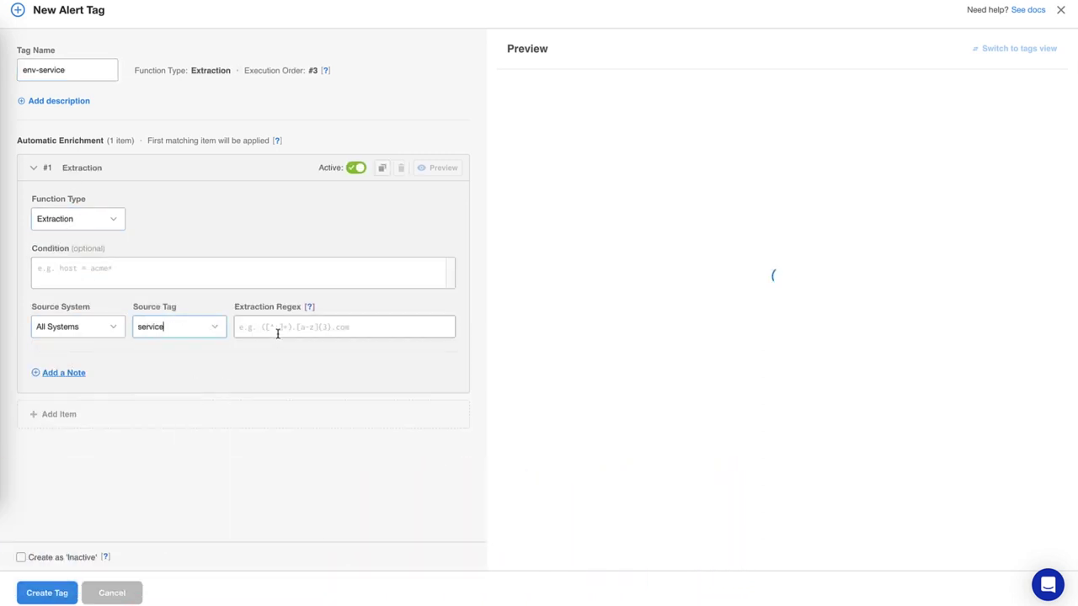
{"action": "type", "text": "(.+-."}
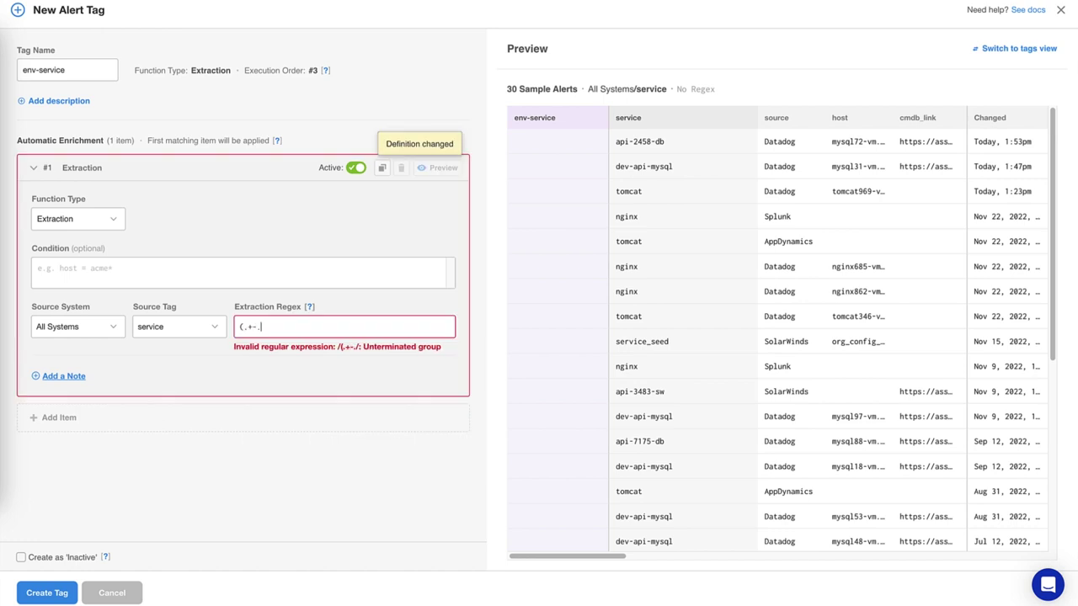
{"action": "type", "text": "+)-.+"}
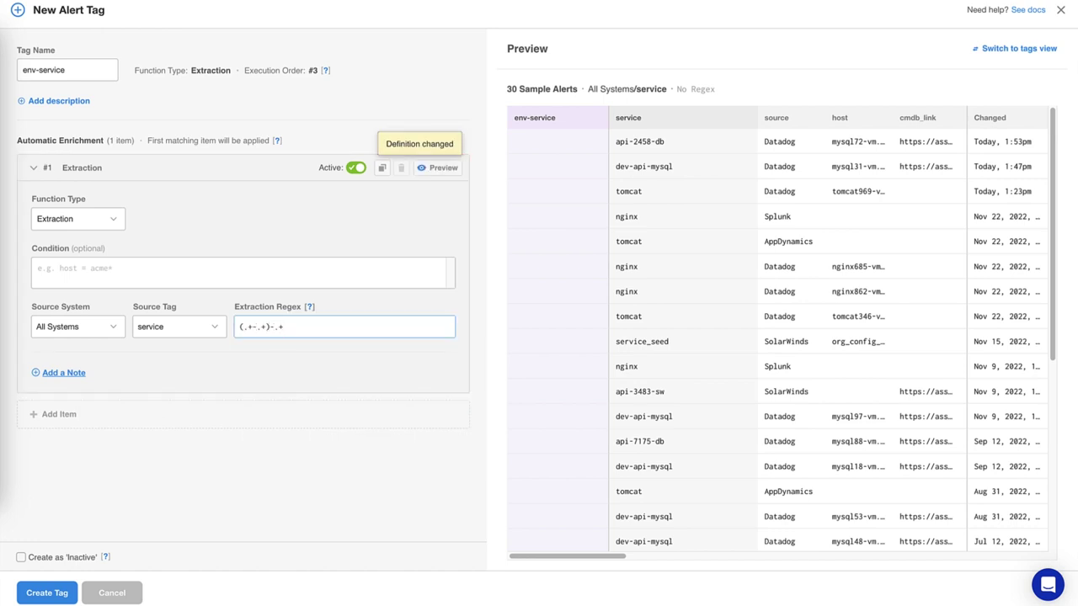
{"action": "left_click", "coordinate": [430, 173]}
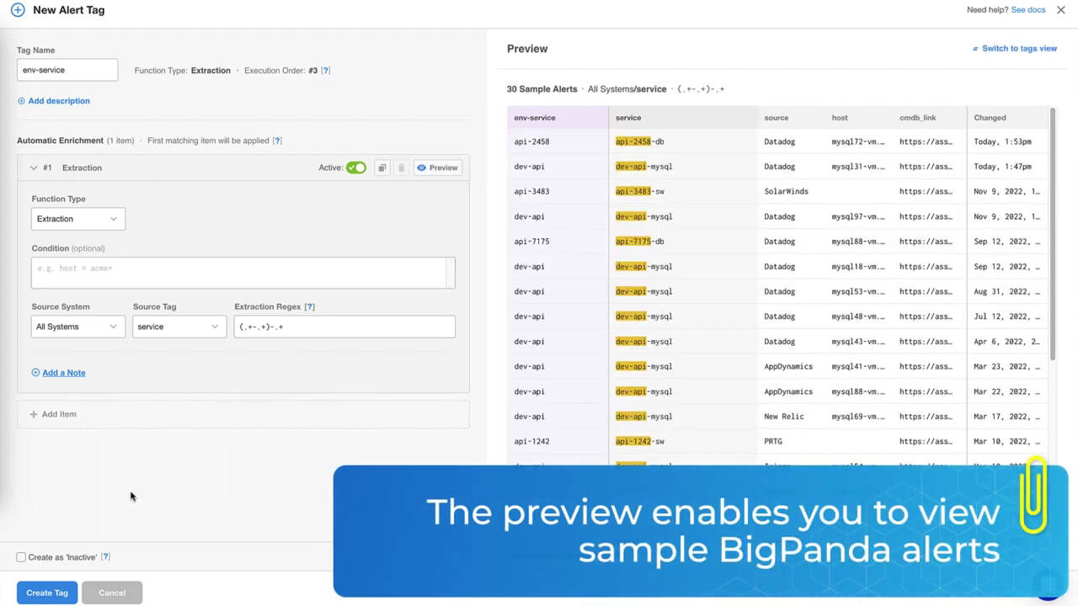
{"action": "left_click", "coordinate": [54, 593]}
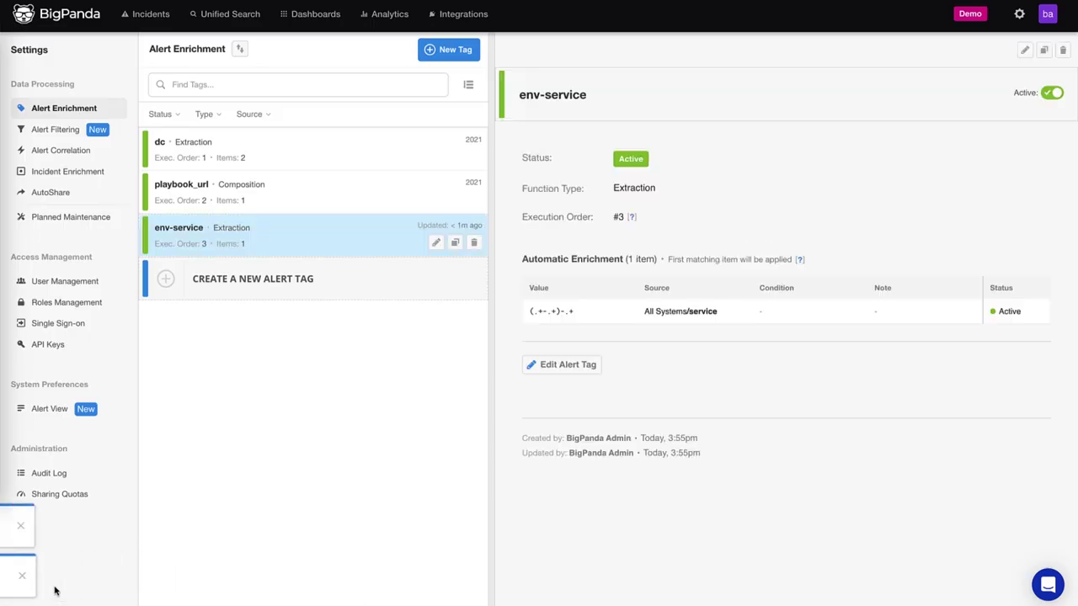
Start another alert tag named category with the Composition function type
{"action": "left_click", "coordinate": [443, 57]}
{"action": "left_click", "coordinate": [114, 75]}
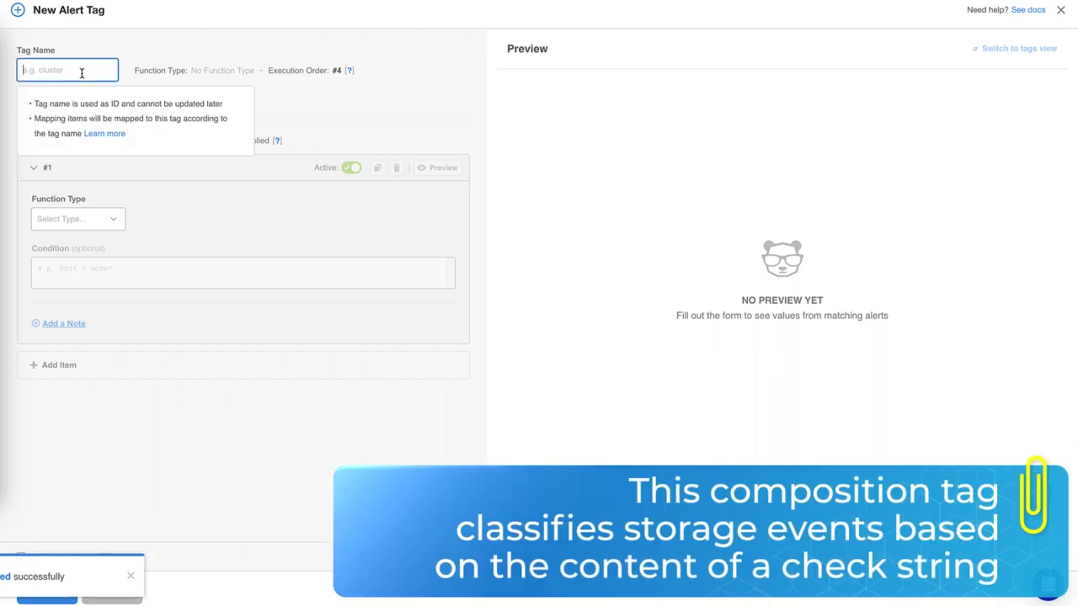
{"action": "type", "text": "category"}
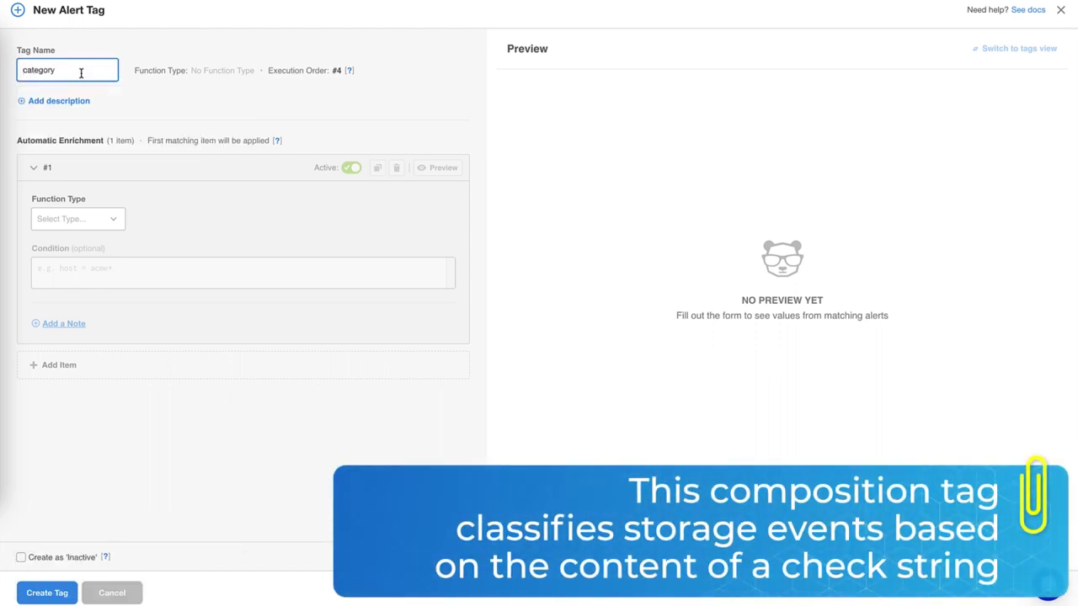
{"action": "left_click", "coordinate": [92, 221]}
{"action": "left_click", "coordinate": [50, 244]}
Set the composition item's condition to check = "HDD*"
{"action": "left_click", "coordinate": [89, 266]}
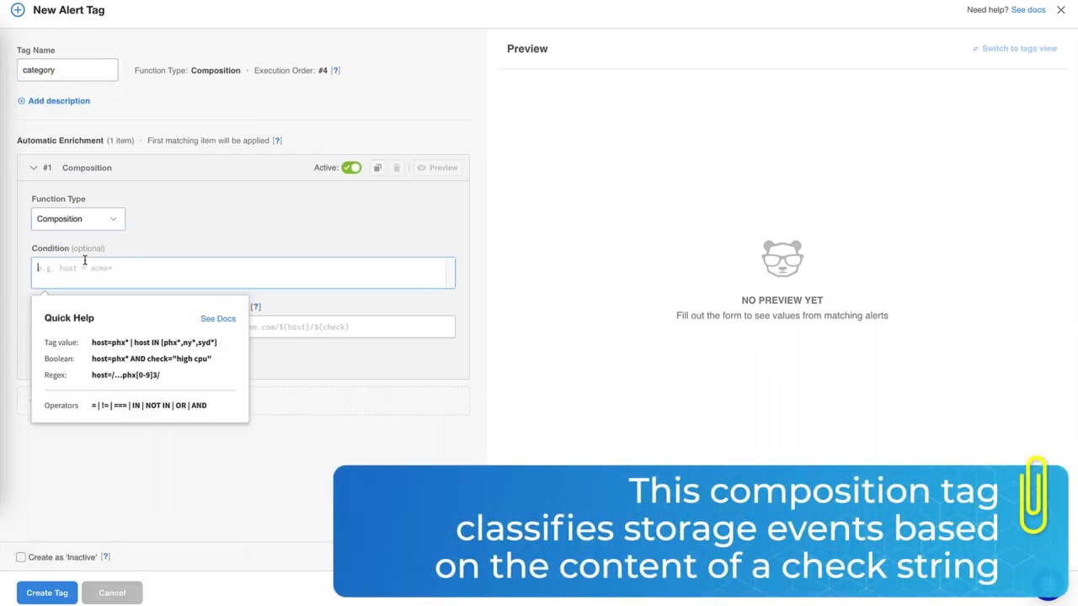
{"action": "type", "text": "check"}
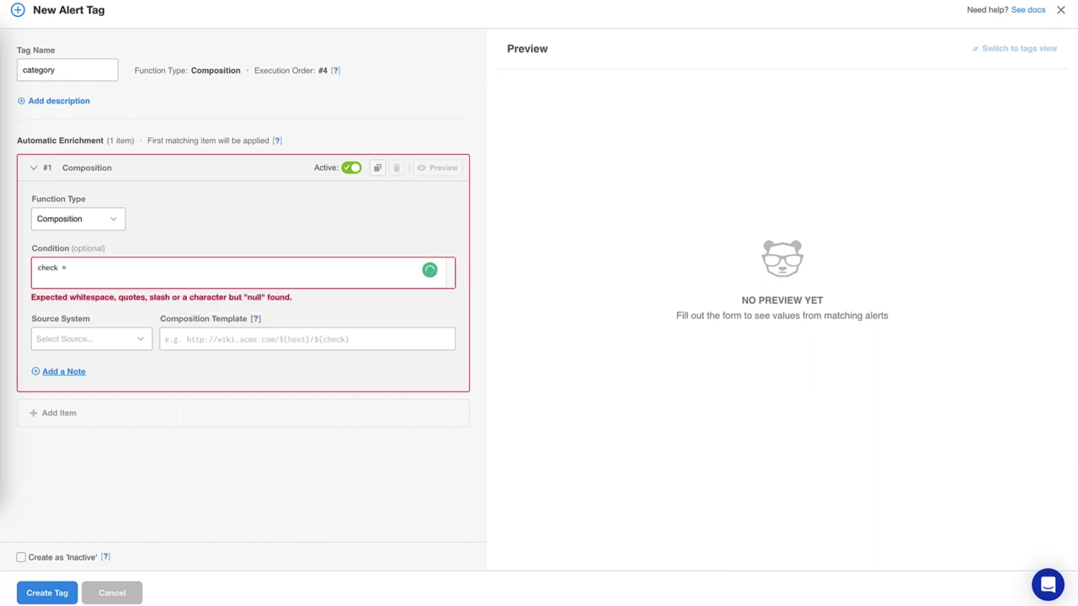
{"action": "type", "text": " = \"HOD*"}
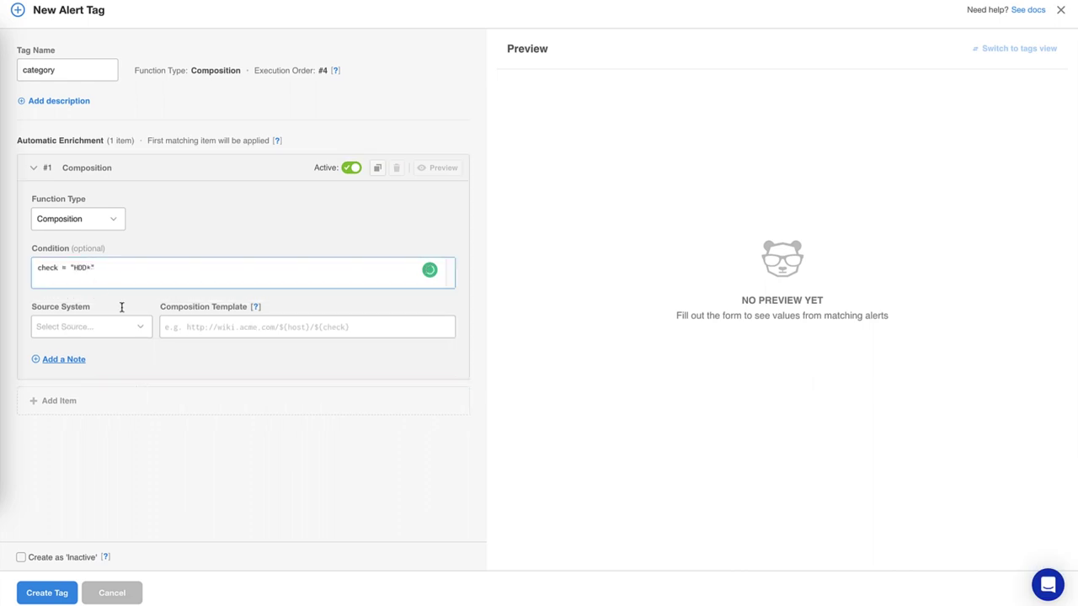
Set the source system to All Systems and the composition template to storage, and create the tag after previewing its values
{"action": "left_click", "coordinate": [118, 326]}
{"action": "left_click", "coordinate": [115, 349]}
{"action": "left_click", "coordinate": [172, 329]}
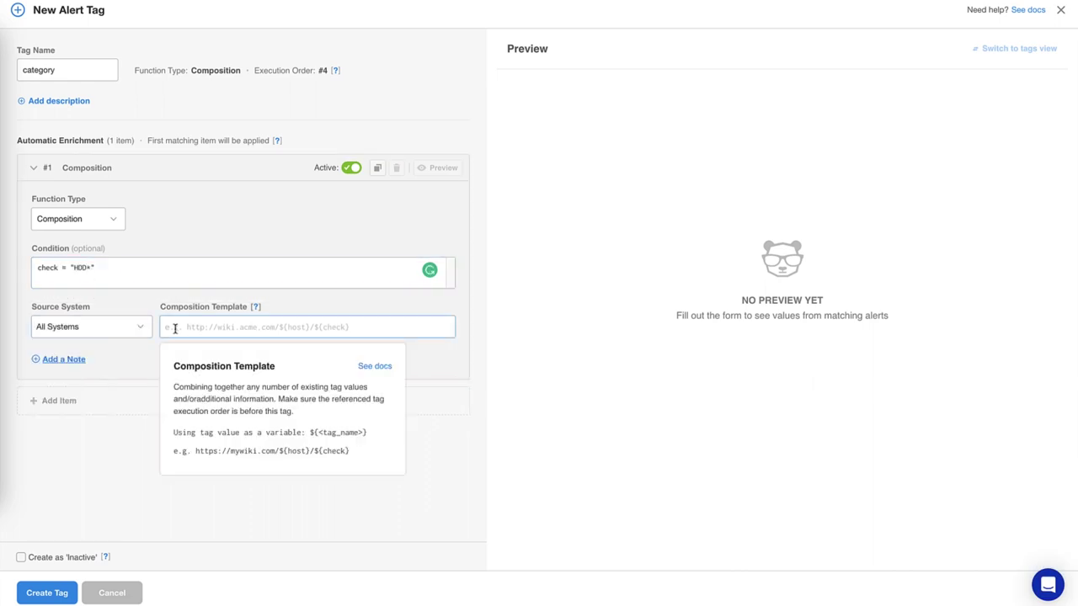
{"action": "type", "text": "storage"}
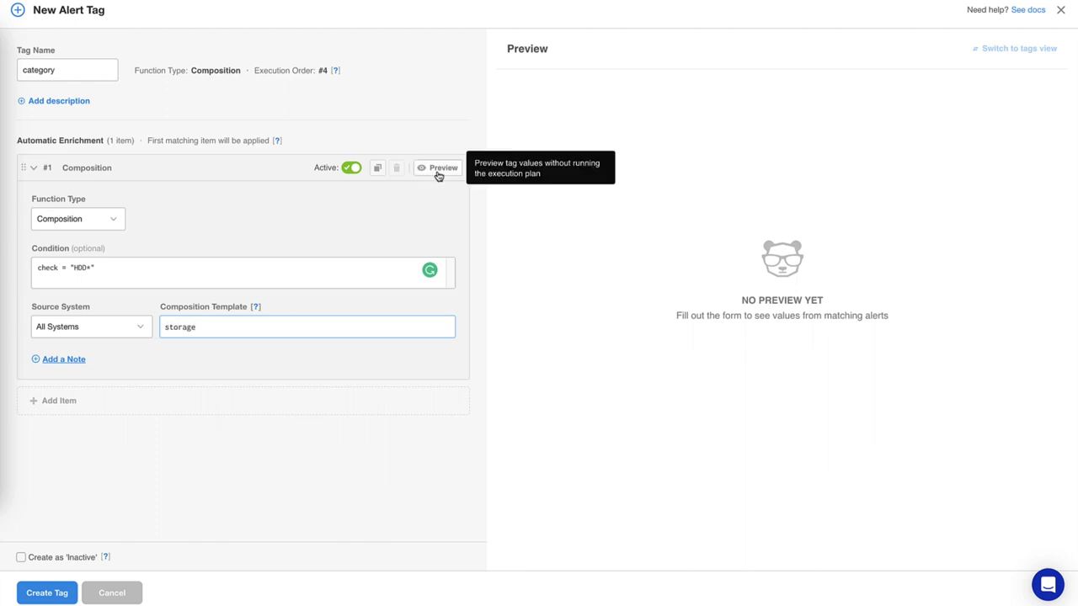
{"action": "left_click", "coordinate": [438, 172]}
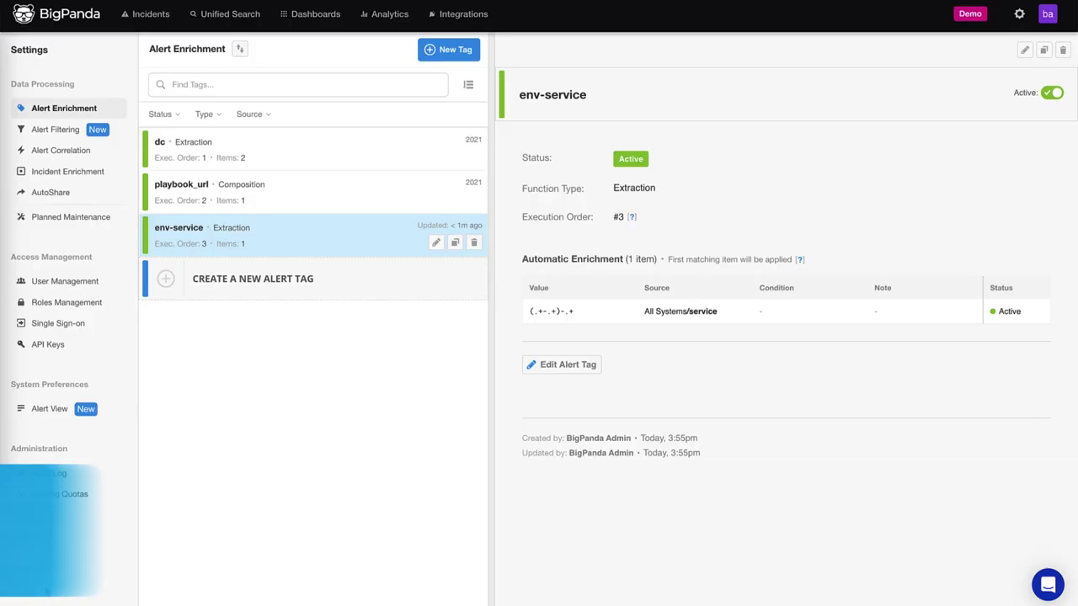
{"action": "left_click", "coordinate": [46, 594]}
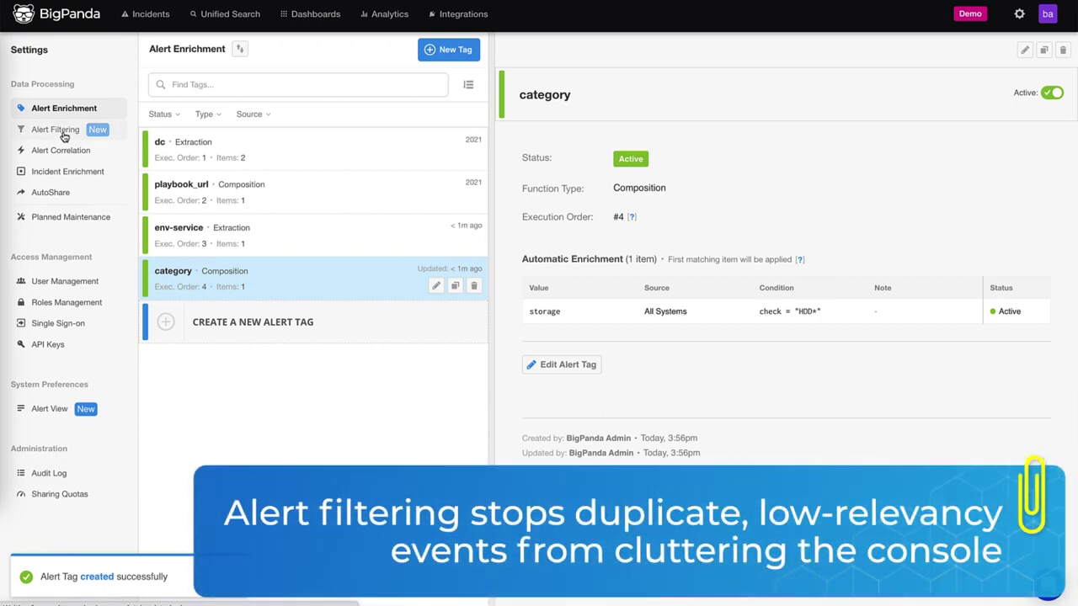
Start a new alert filter in Alert Filtering named CertificateExpiry_filter
{"action": "left_click", "coordinate": [58, 129]}
{"action": "left_click", "coordinate": [312, 311]}
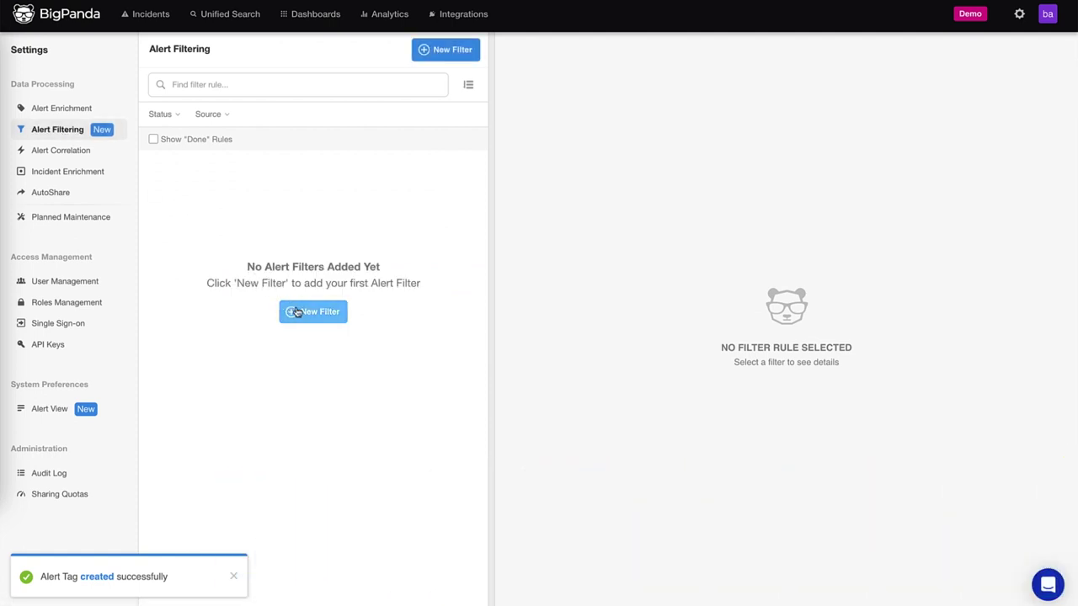
{"action": "type", "text": "CertificateExpiry_filter"}
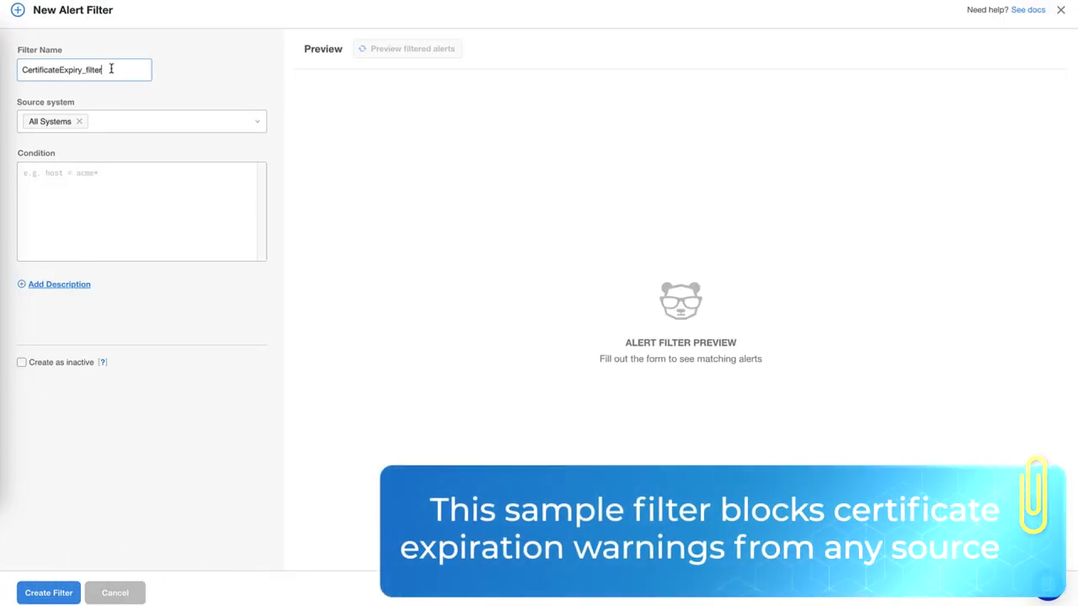
Set the filter condition to check = "Certificate*" and create the filter after previewing the filtered alerts
{"action": "left_click", "coordinate": [137, 168]}
{"action": "type", "text": "check = \""}
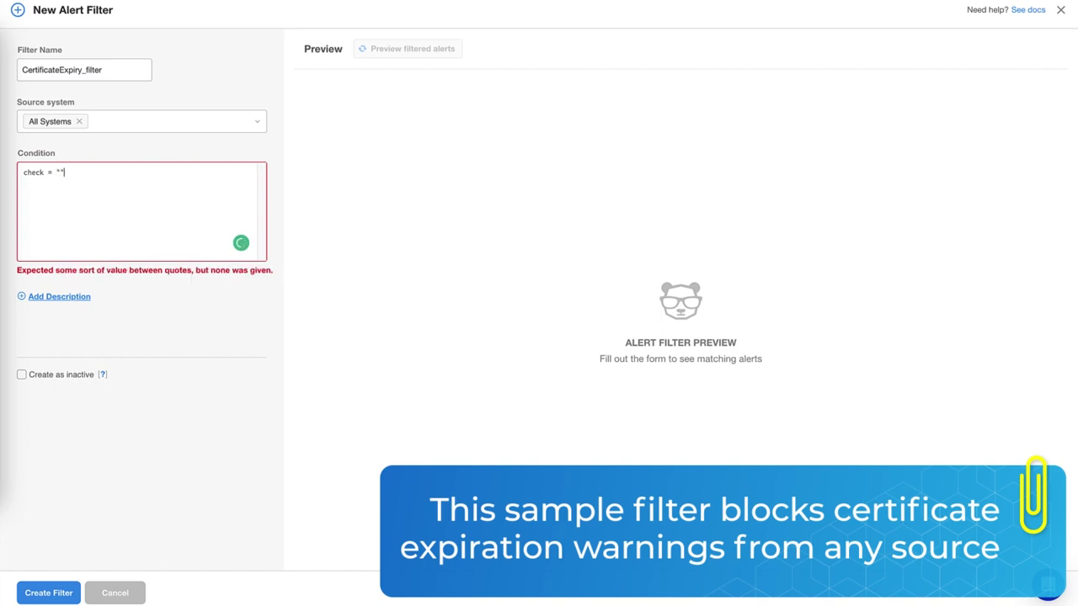
{"action": "type", "text": "Certificate*"}
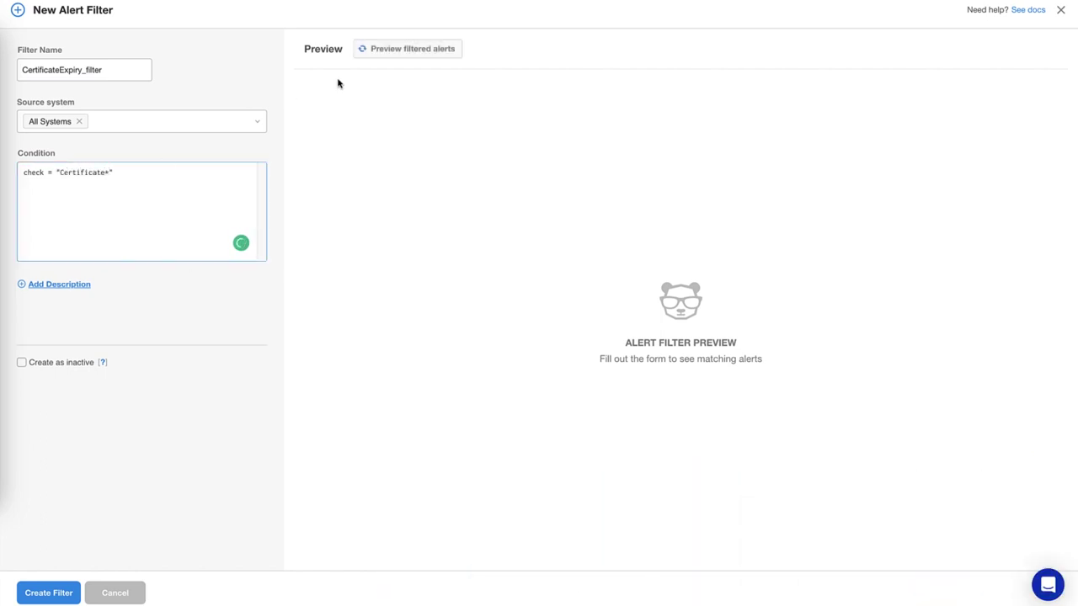
{"action": "left_click", "coordinate": [394, 53]}
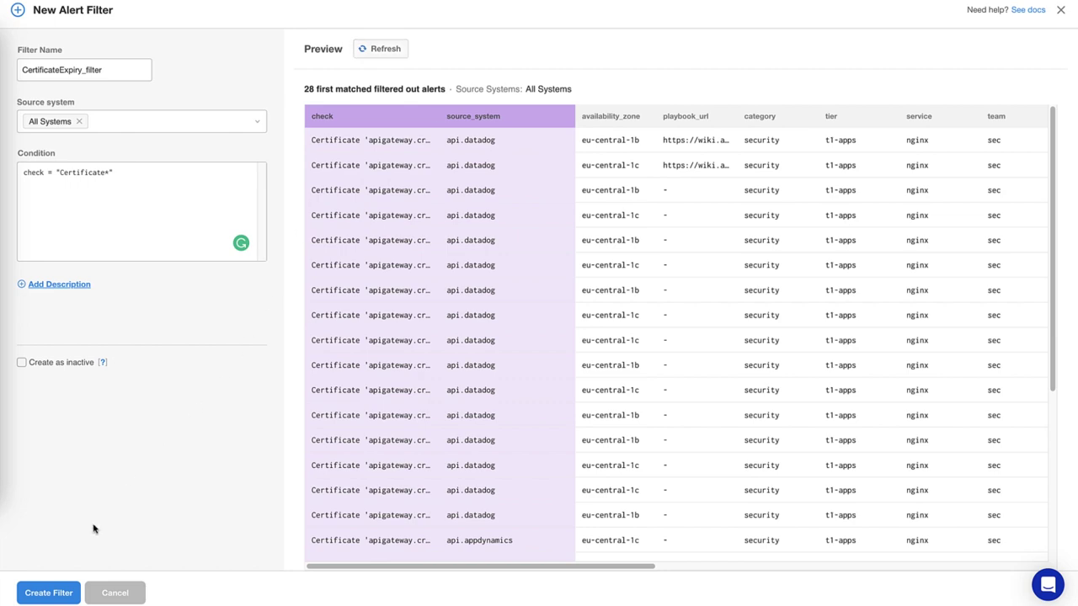
{"action": "left_click", "coordinate": [48, 594]}
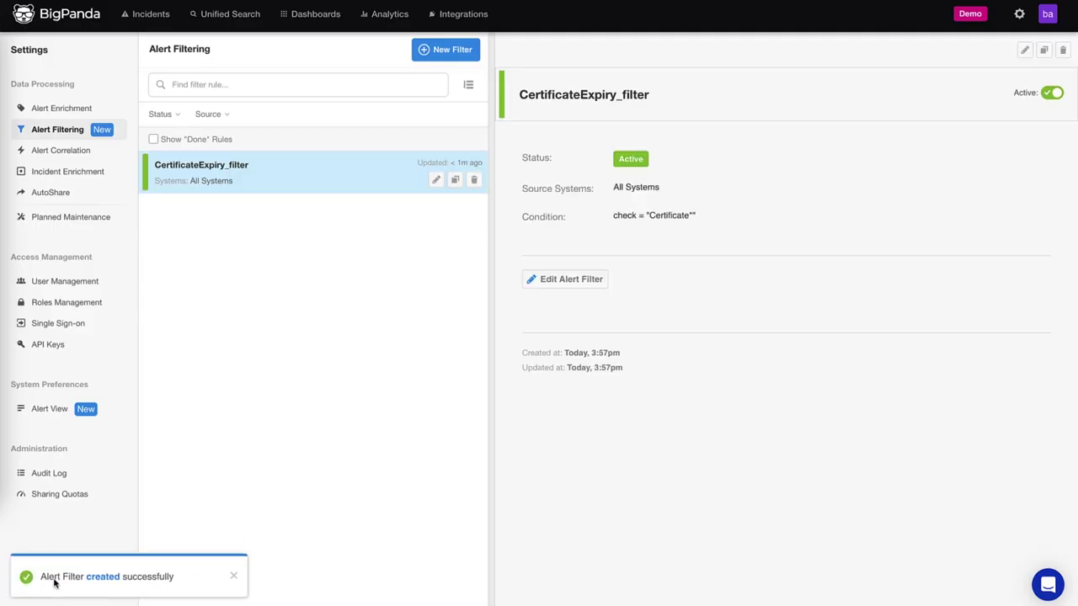
Go to the incidents view and examine the alert details of the production-database-server incident
{"action": "left_click", "coordinate": [151, 15]}
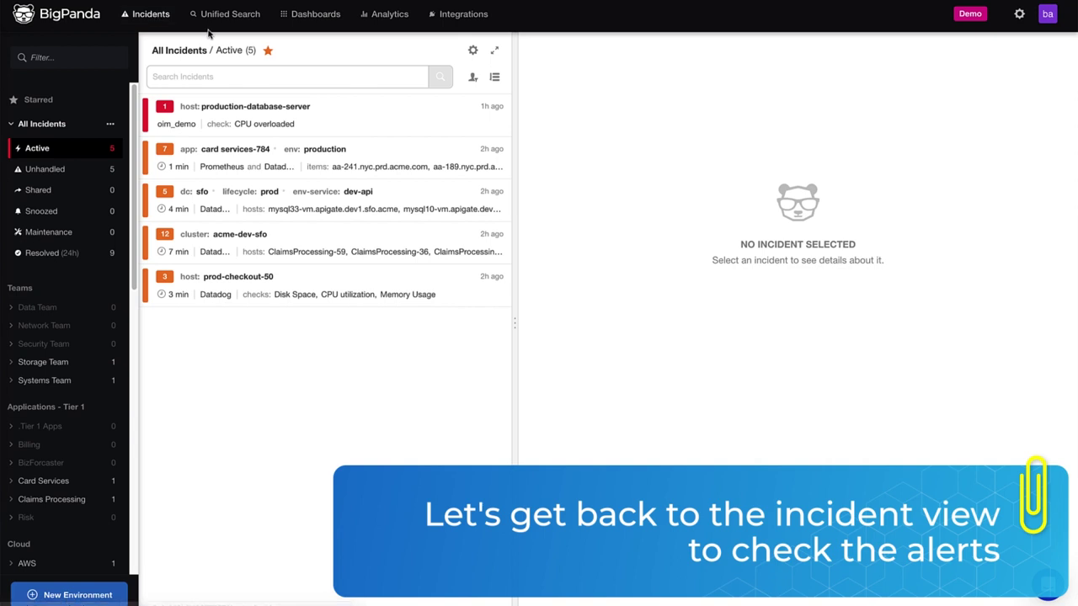
{"action": "left_click", "coordinate": [337, 120]}
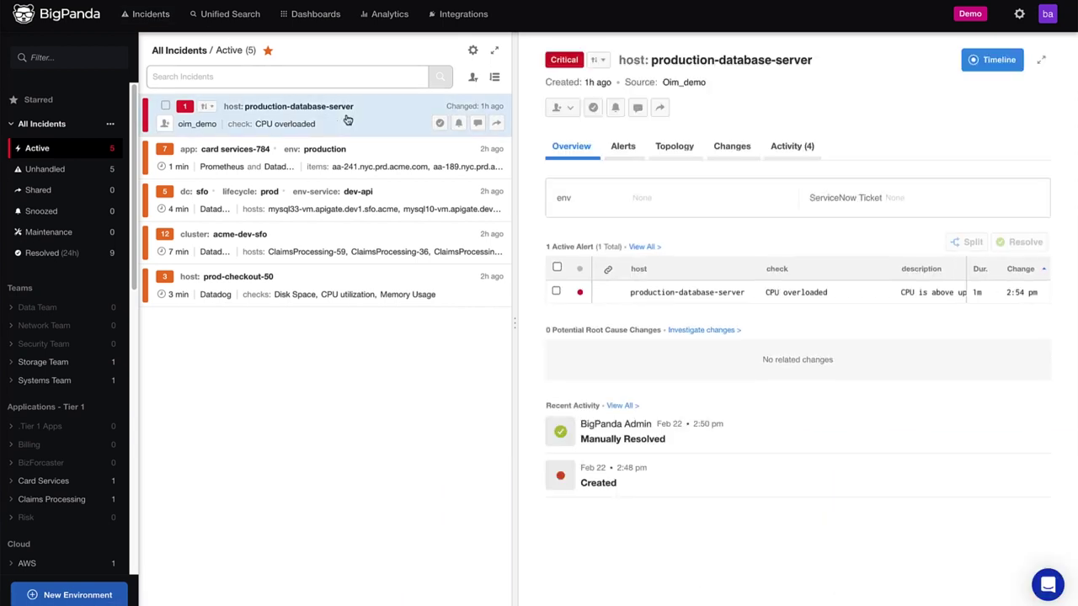
{"action": "left_click", "coordinate": [630, 296]}
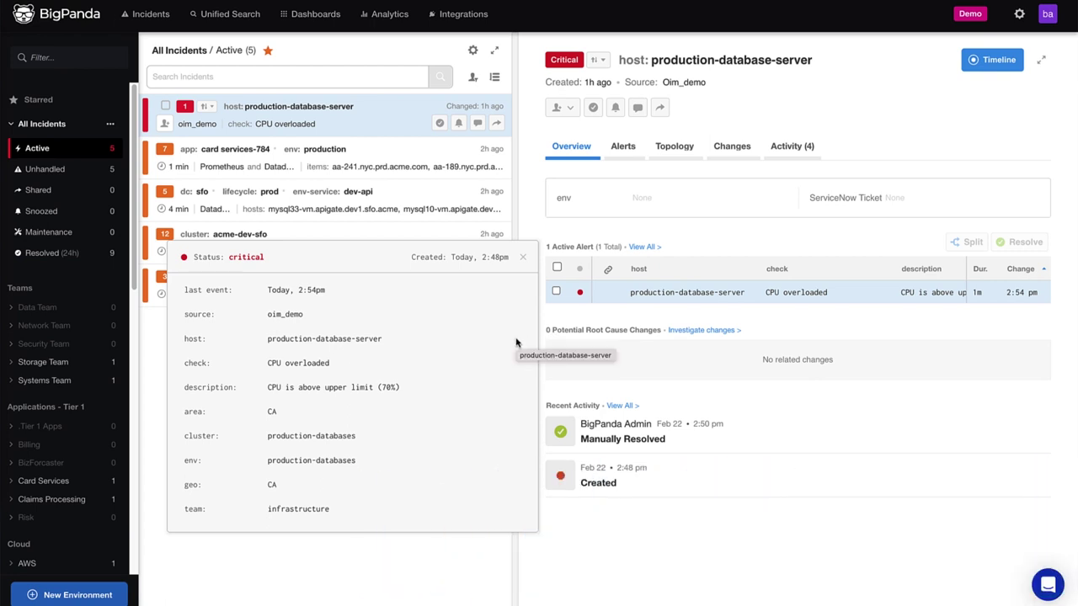
{"action": "left_click", "coordinate": [523, 259]}
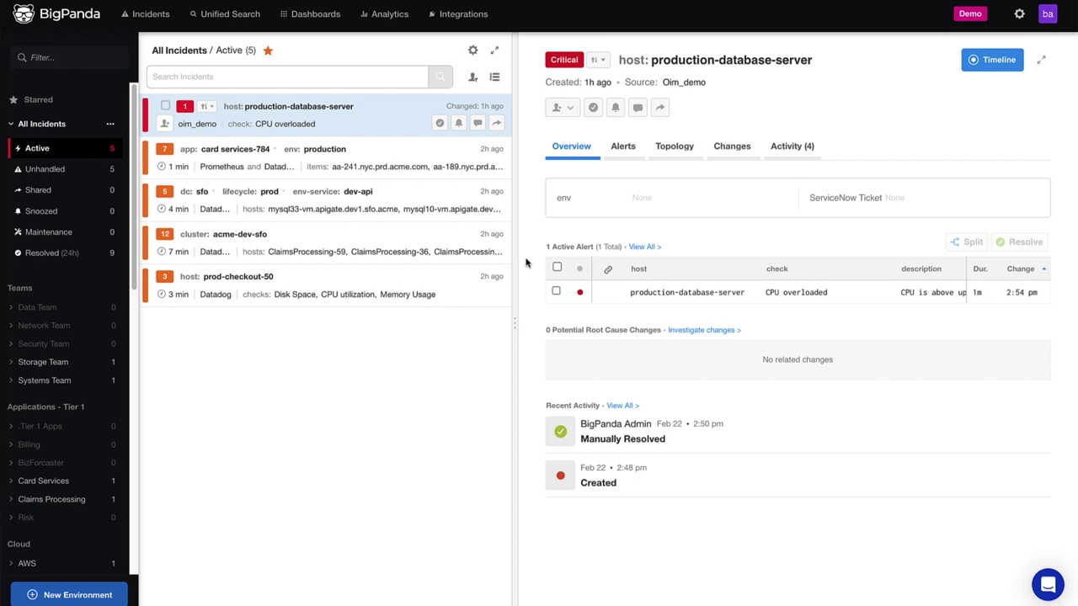
Examine the details of the CPU utilization alert in the prod-checkout-50 incident
{"action": "left_click", "coordinate": [409, 283]}
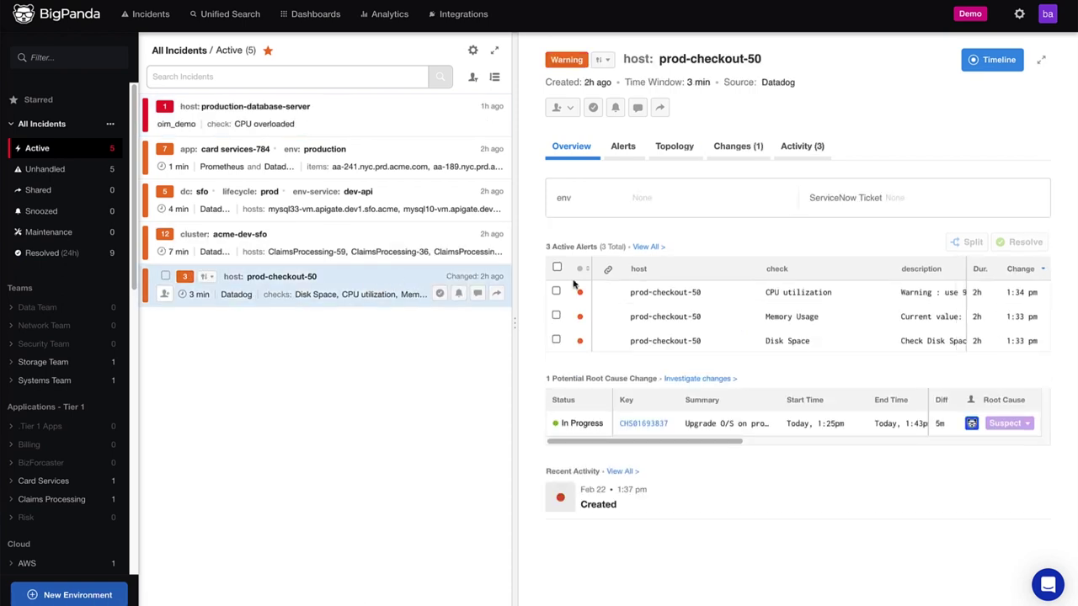
{"action": "left_click", "coordinate": [628, 295]}
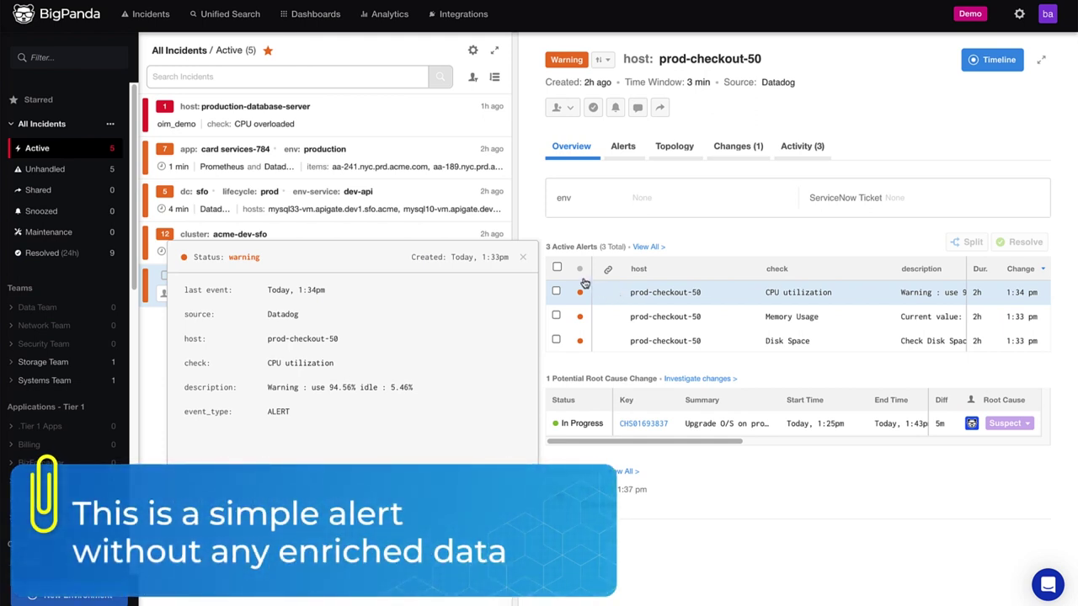
{"action": "left_click", "coordinate": [524, 259]}
Examine the details of the Datadog alert for array-430-disk1 in the card services-784 production incident
{"action": "left_click", "coordinate": [393, 160]}
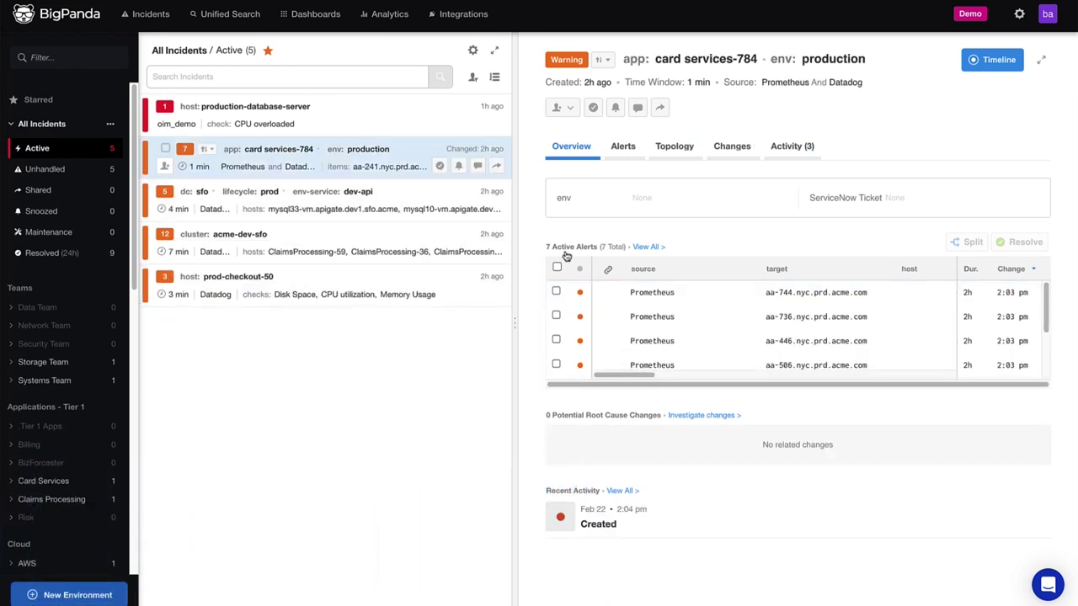
{"action": "scroll", "coordinate": [651, 318], "scroll_direction": "down", "scroll_amount": 2}
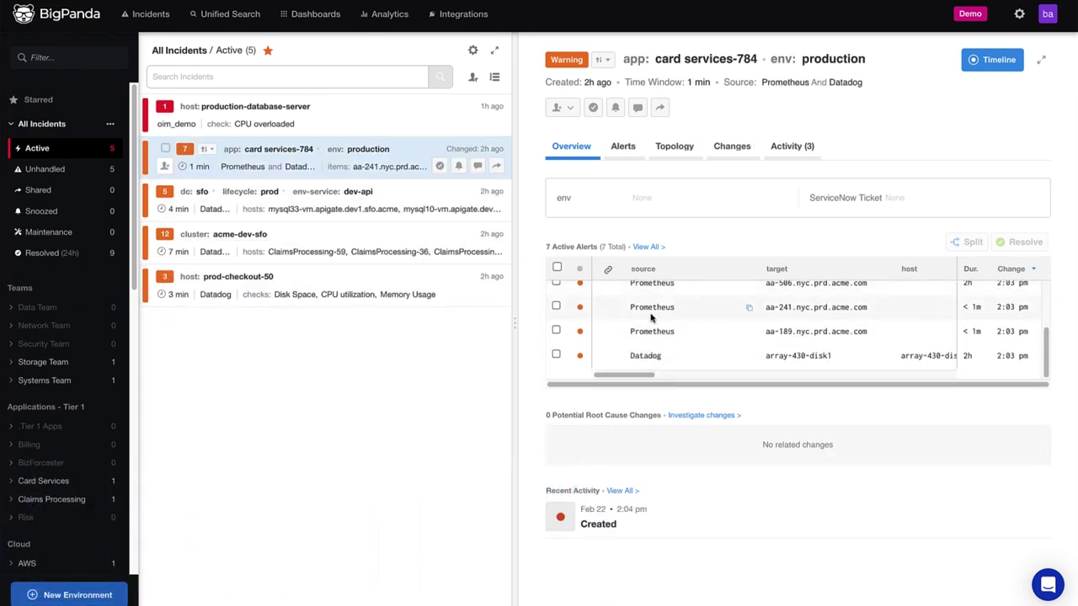
{"action": "left_click", "coordinate": [613, 358]}
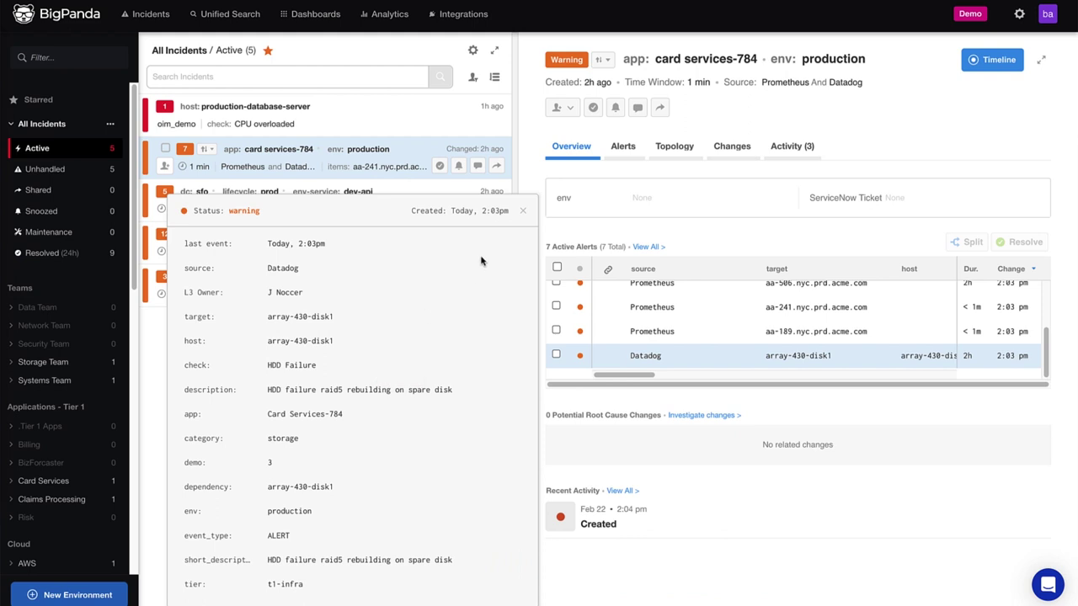
{"action": "left_click", "coordinate": [521, 212]}
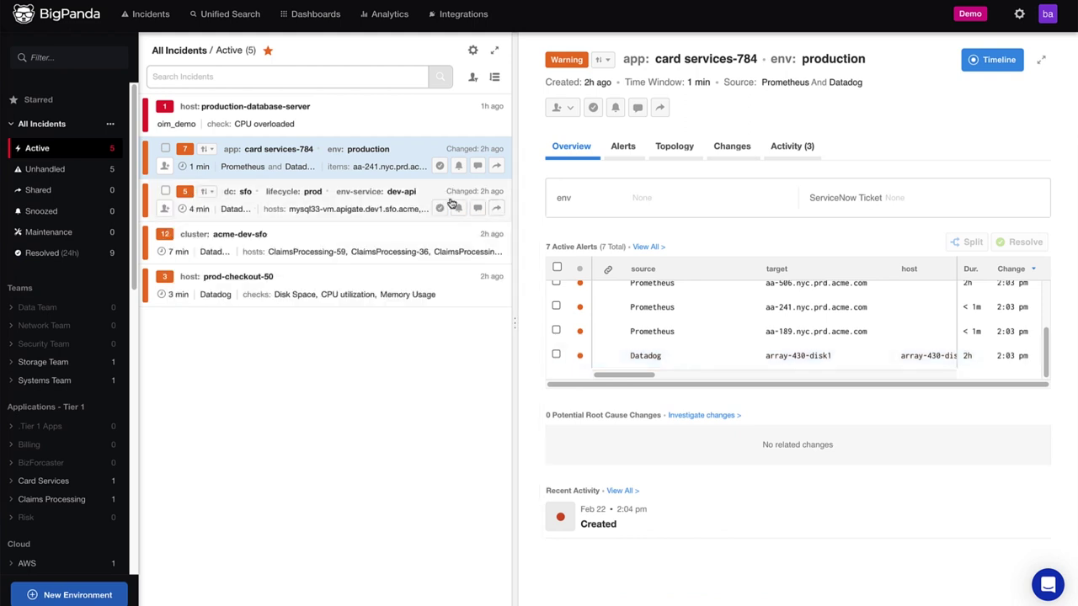
Review the first Memory utilization alert's details and the incident timeline of the sfo dev-api incident
{"action": "left_click", "coordinate": [409, 196]}
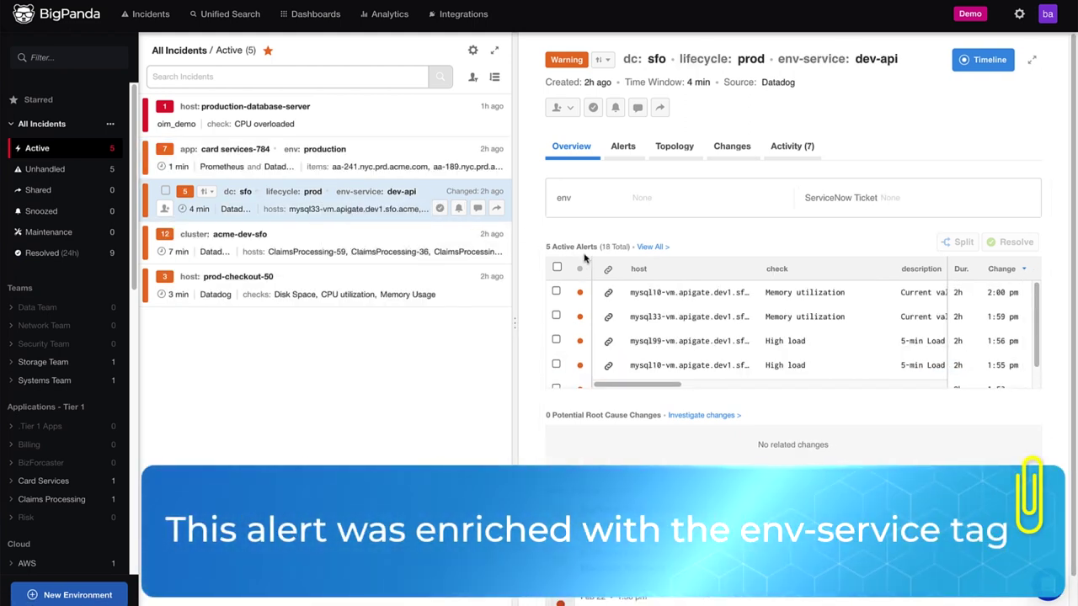
{"action": "left_click", "coordinate": [646, 294]}
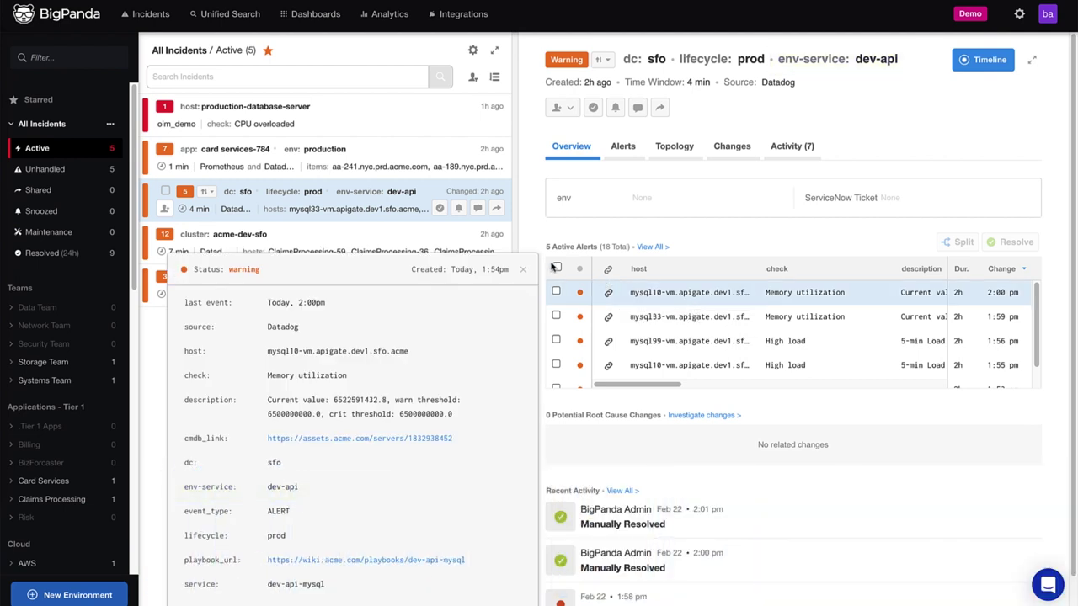
{"action": "left_click", "coordinate": [524, 272]}
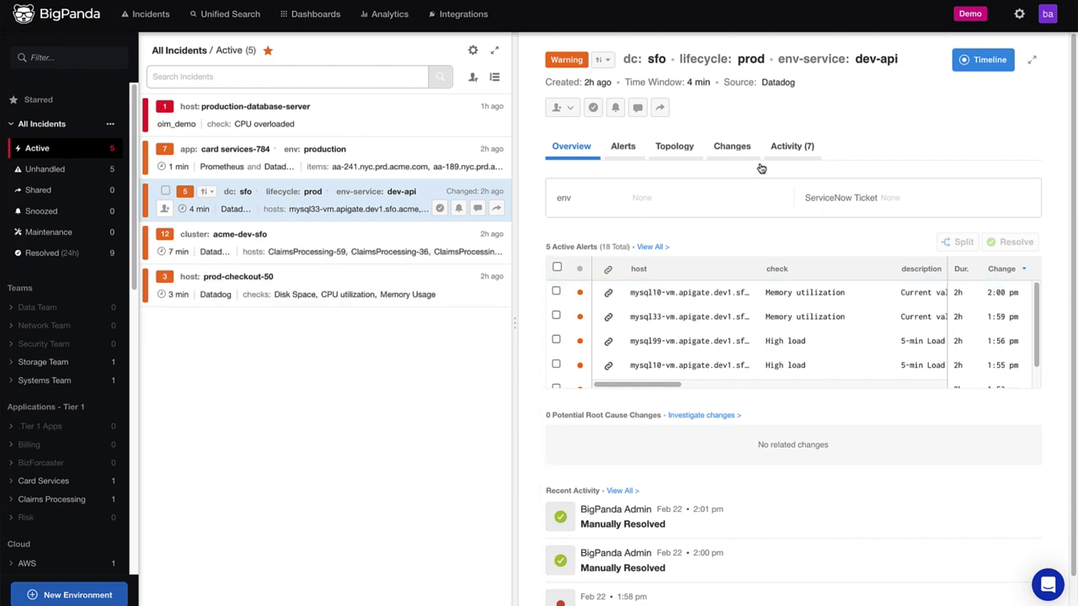
{"action": "left_click", "coordinate": [962, 58]}
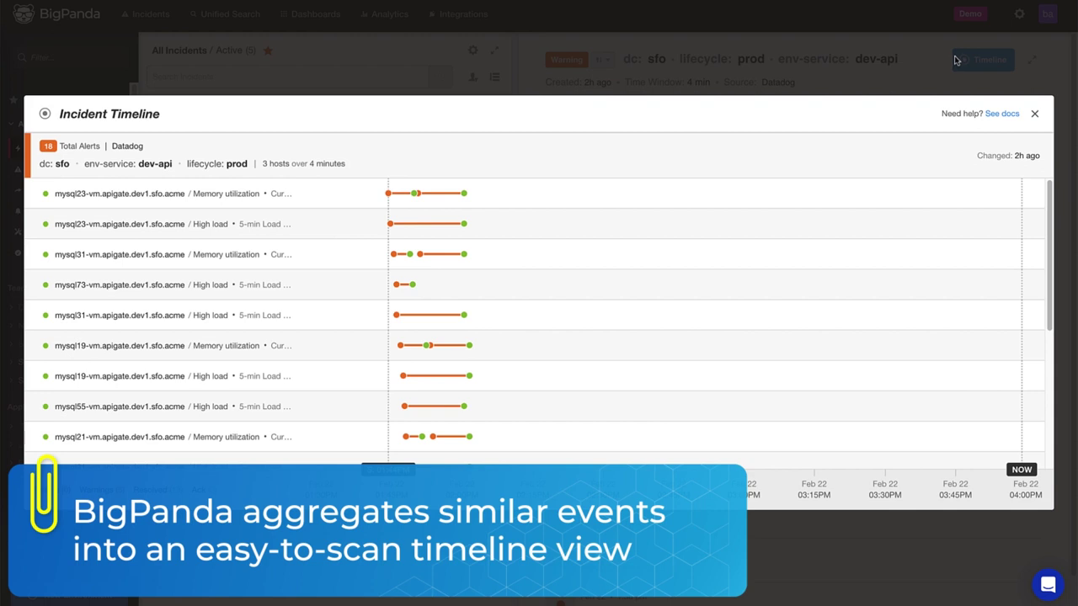
{"action": "left_click", "coordinate": [1036, 114]}
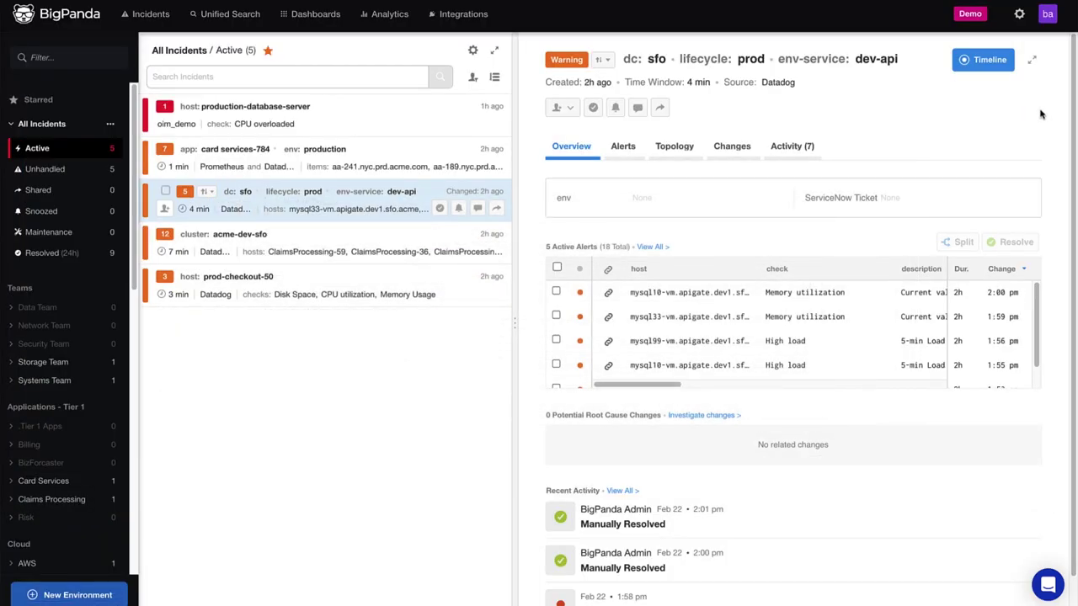
Go to the analytics area and review the Alert Analysis dashboard down to its Top Noisy Alerts table
{"action": "left_click", "coordinate": [385, 15]}
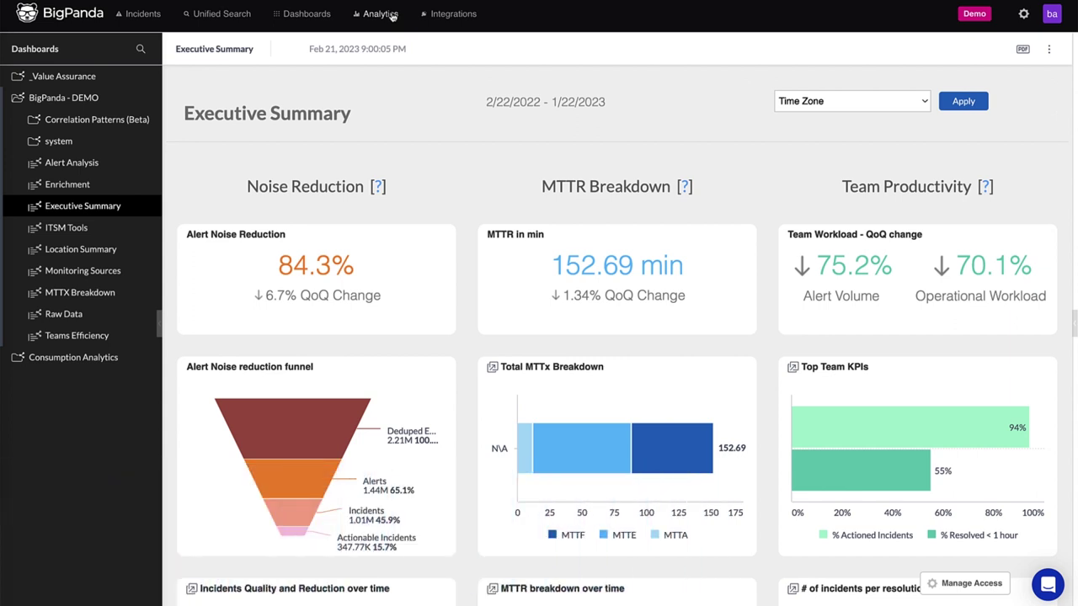
{"action": "left_click", "coordinate": [90, 166]}
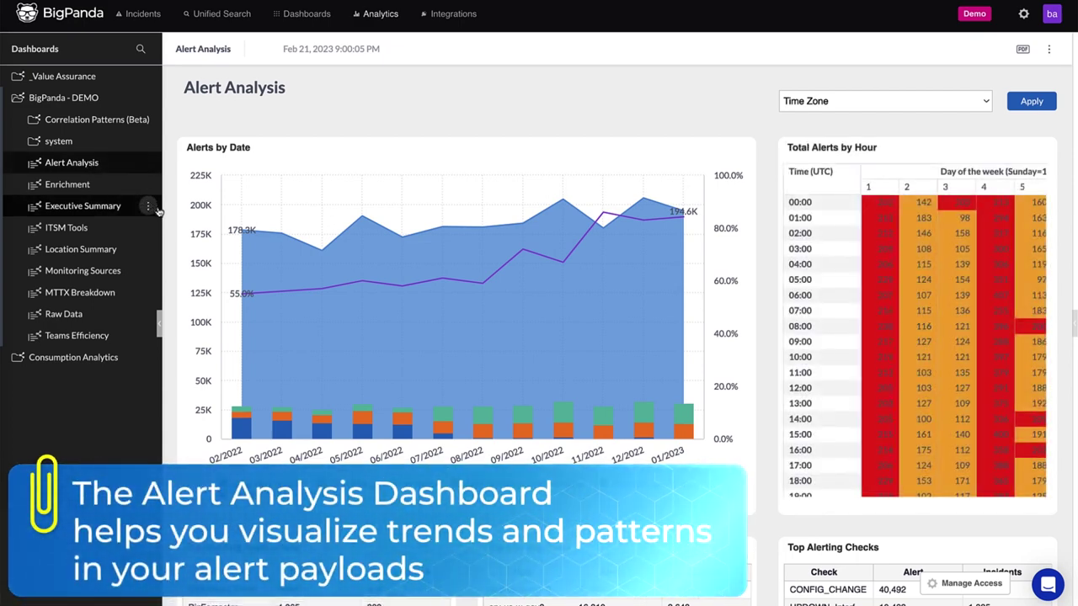
{"action": "scroll", "coordinate": [166, 217], "scroll_direction": "down", "scroll_amount": 3}
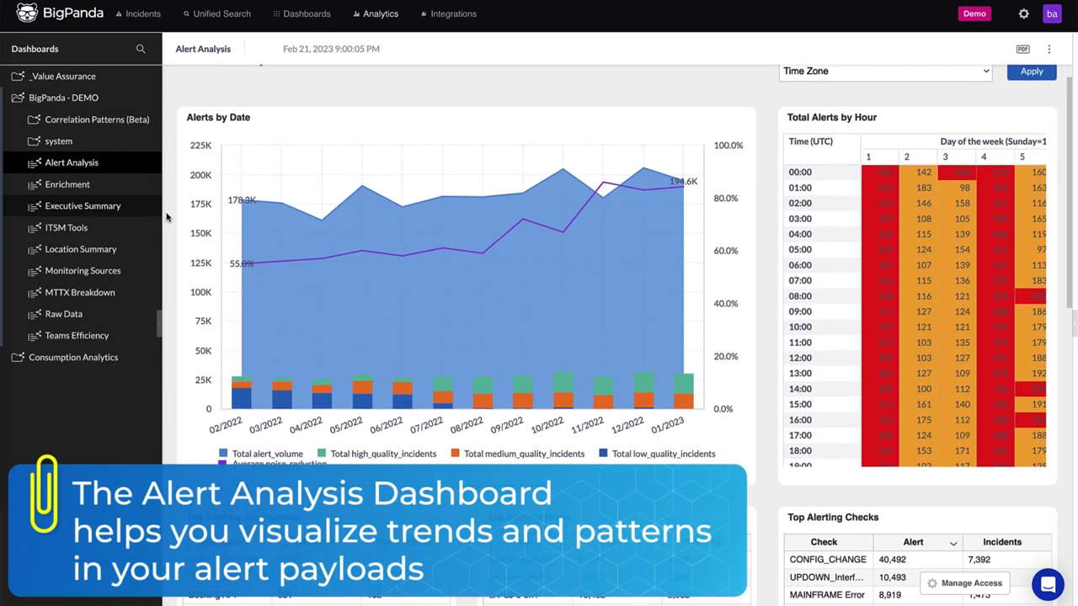
{"action": "scroll", "coordinate": [166, 218], "scroll_direction": "down", "scroll_amount": 5}
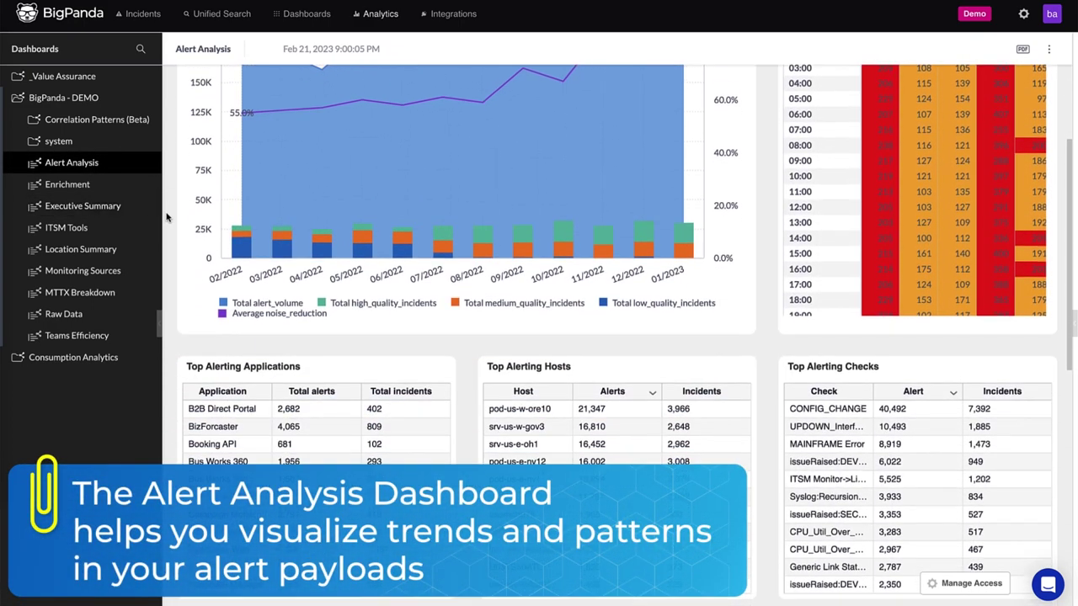
{"action": "scroll", "coordinate": [166, 218], "scroll_direction": "down", "scroll_amount": 3}
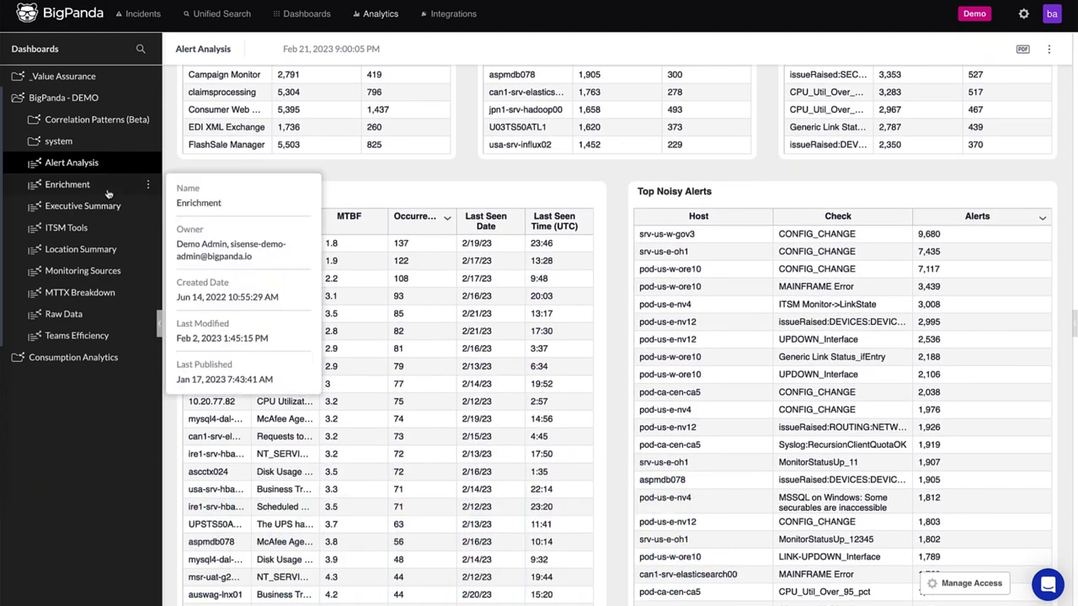
Review the Enrichment dashboard, including the enrichment hit rate and the alerts with no enrichment
{"action": "left_click", "coordinate": [108, 193]}
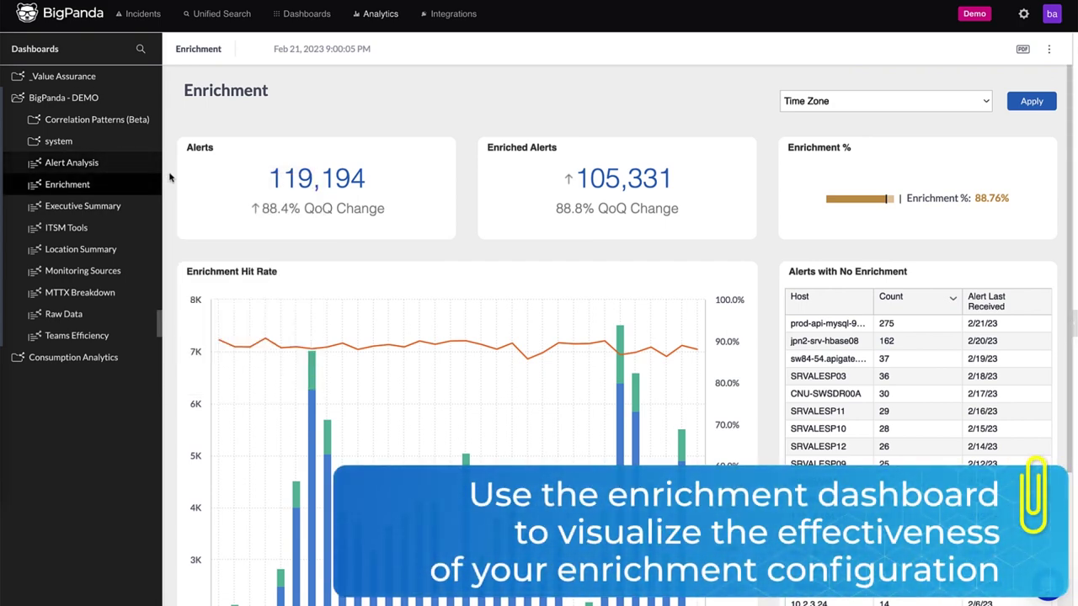
{"action": "scroll", "coordinate": [168, 177], "scroll_direction": "down", "scroll_amount": 2}
{"action": "scroll", "coordinate": [168, 177], "scroll_direction": "down", "scroll_amount": 2}
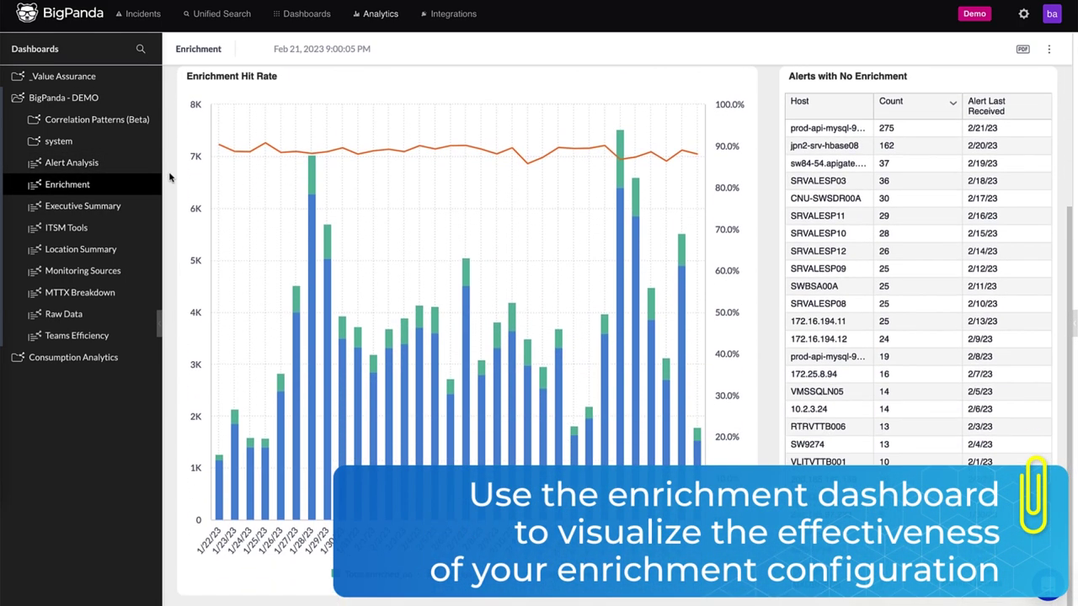
Review the Monitoring Sources dashboard through the alert flow analysis to the source status and self-healed alert trend charts
{"action": "mouse_move", "coordinate": [87, 268]}
{"action": "left_click", "coordinate": [88, 270]}
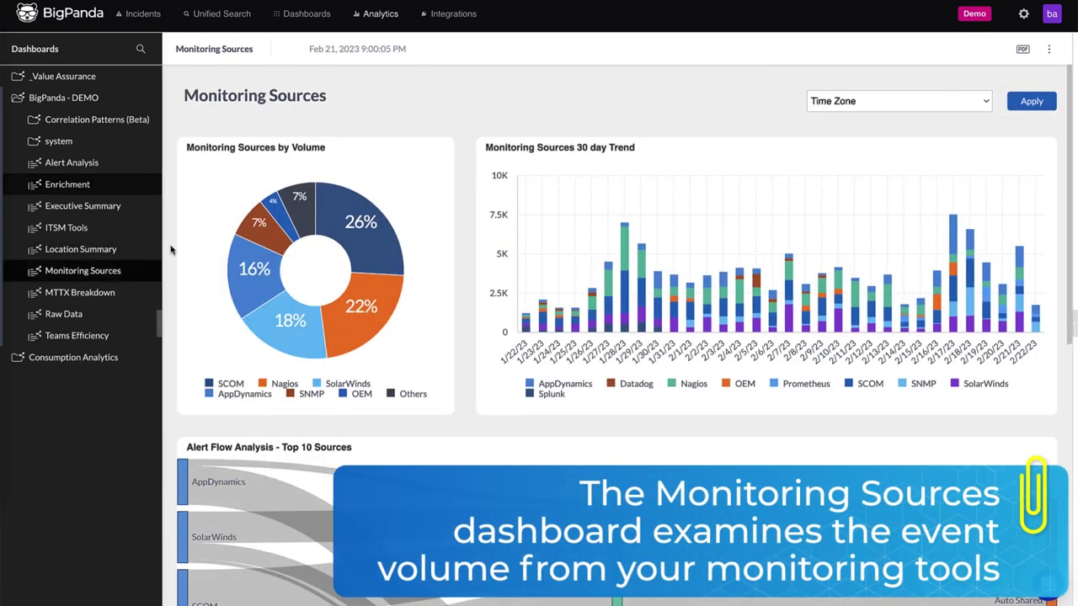
{"action": "scroll", "coordinate": [170, 250], "scroll_direction": "down", "scroll_amount": 3}
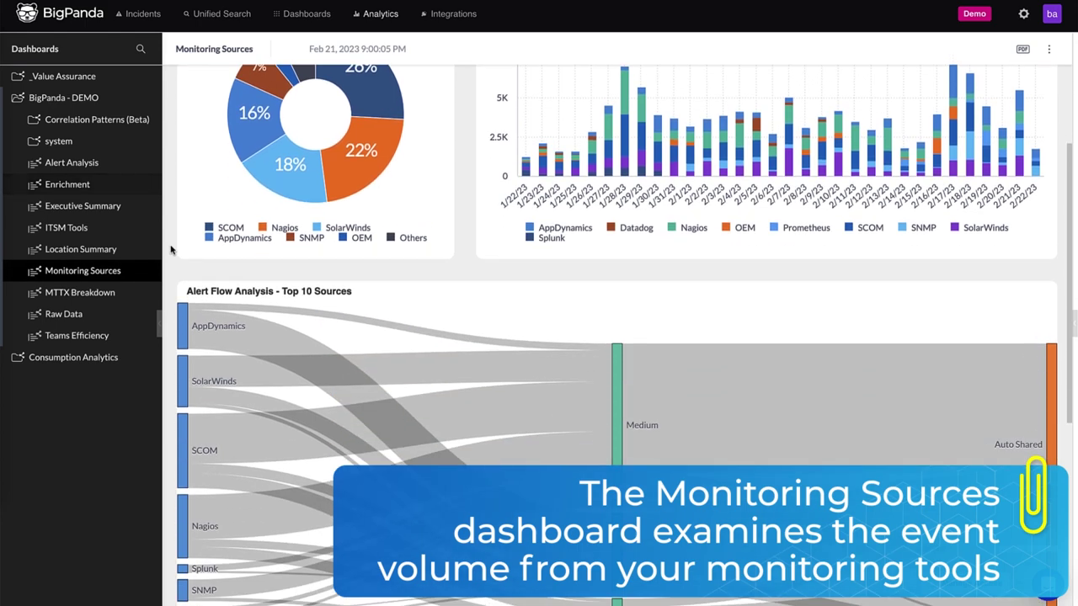
{"action": "scroll", "coordinate": [170, 249], "scroll_direction": "down", "scroll_amount": 7}
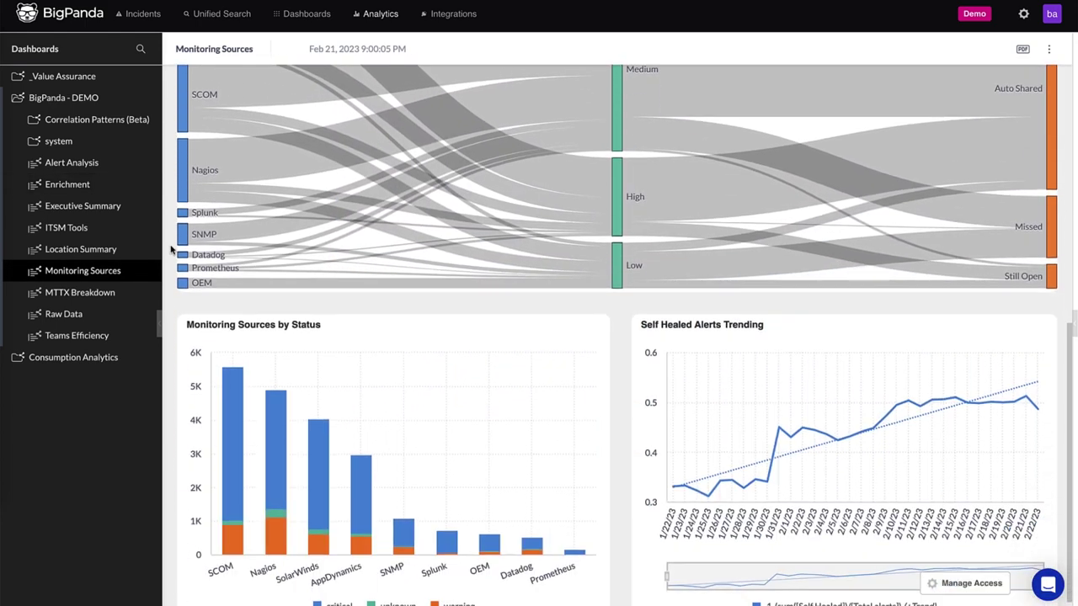
{"action": "scroll", "coordinate": [170, 250], "scroll_direction": "down", "scroll_amount": 1}
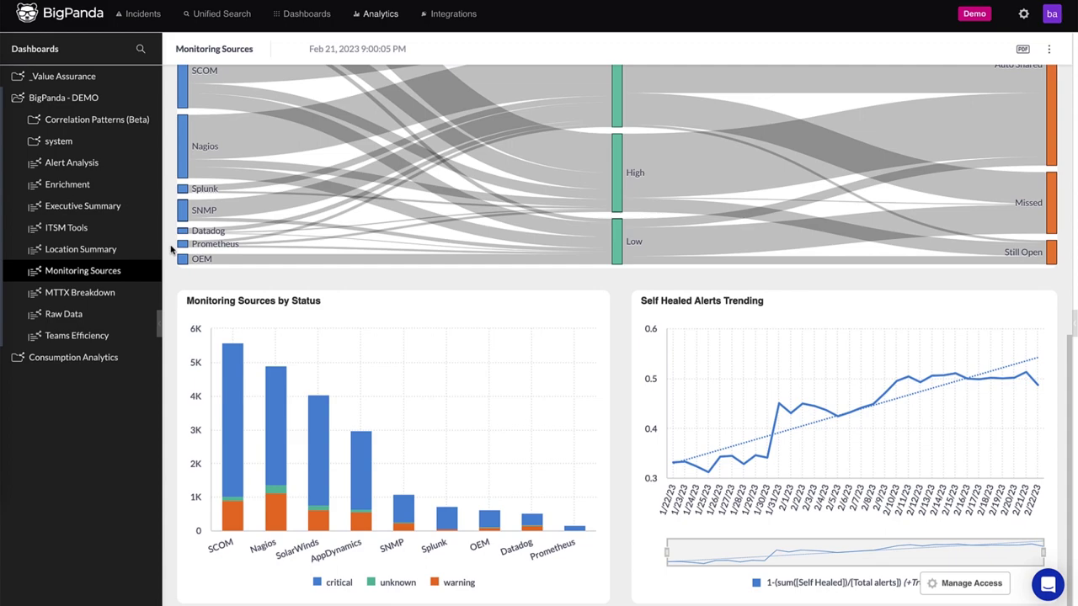